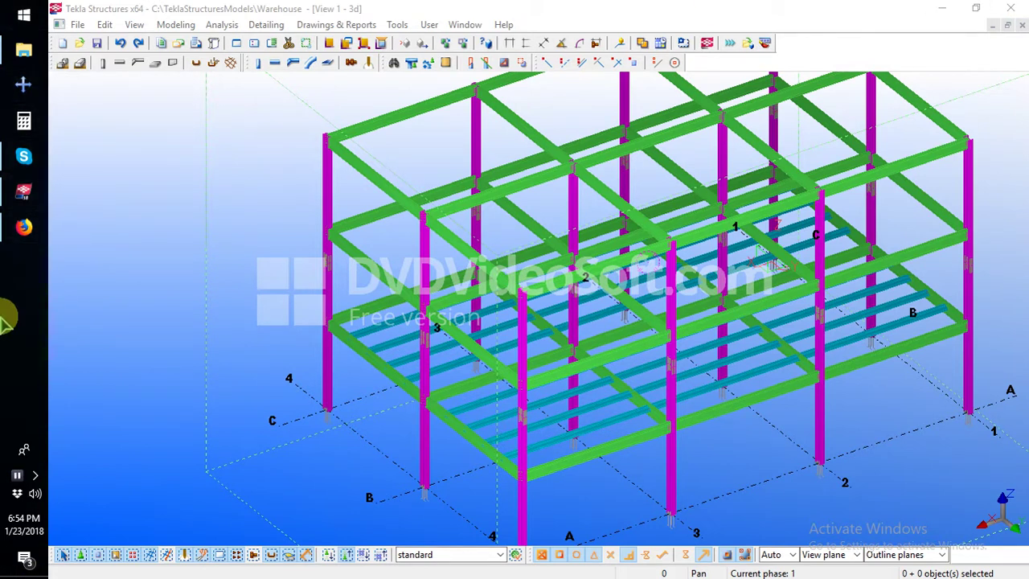
Show the Part 03 Beam & Sub_Beam video's comments with the question about taking a print
mouse_move(6, 227)
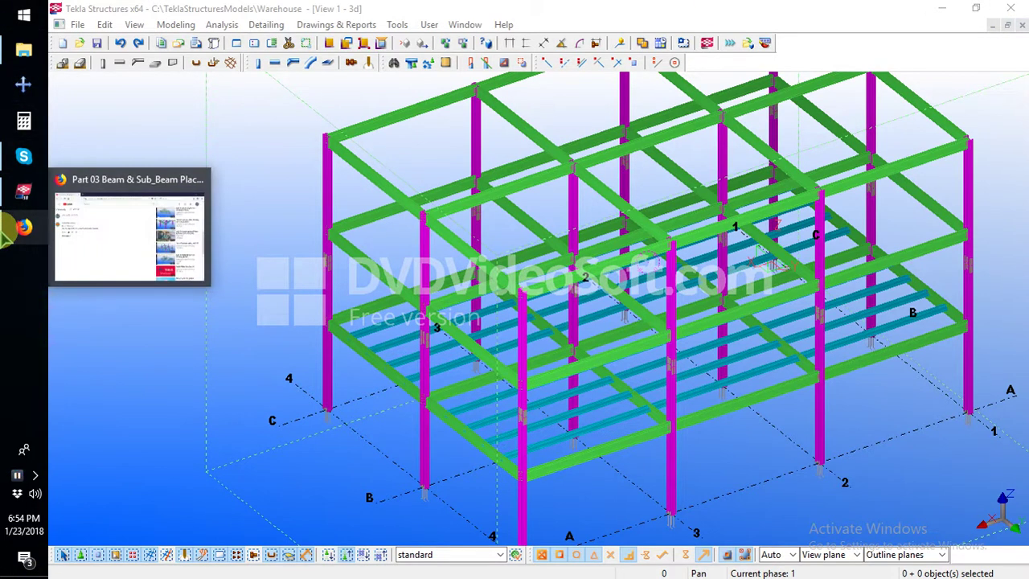
left_click(8, 229)
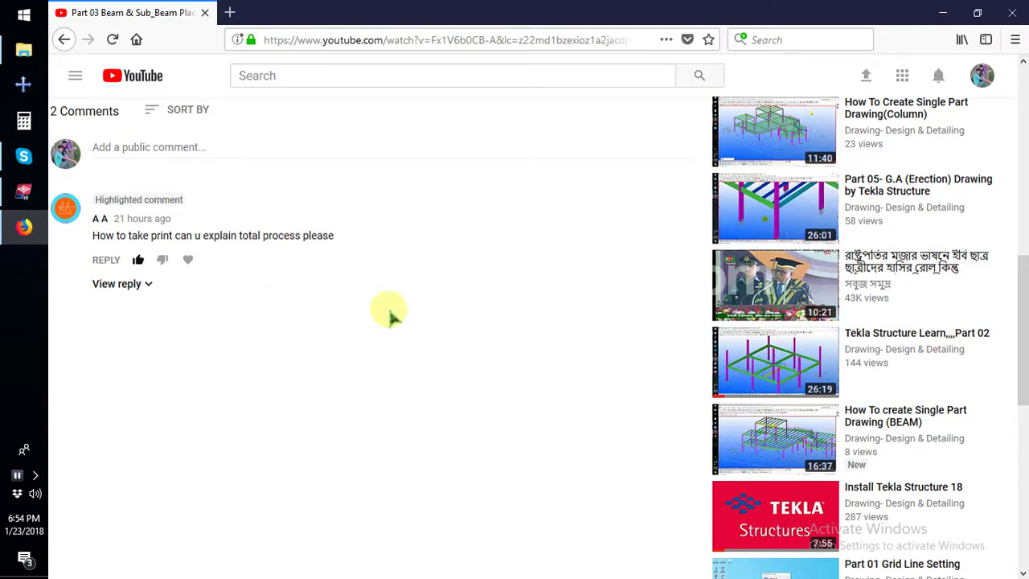
Return to the Warehouse model and open Print Drawings with the Drawing List
left_click(943, 13)
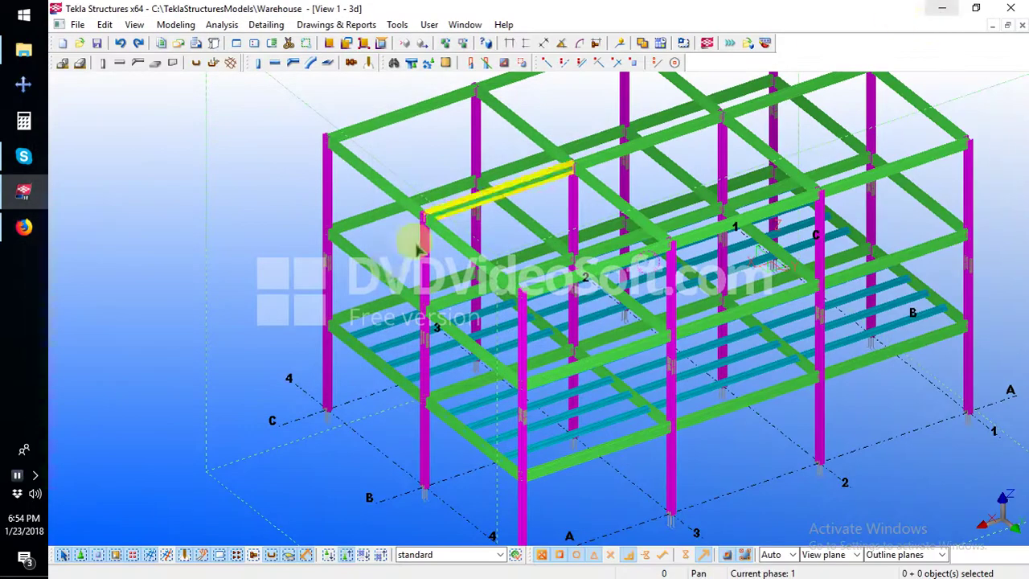
left_click(77, 26)
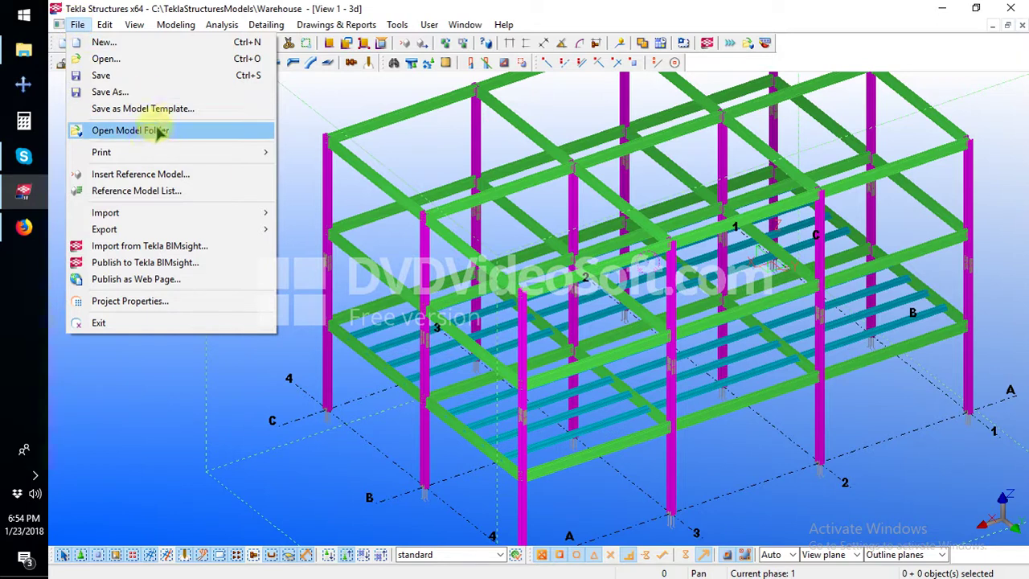
mouse_move(147, 155)
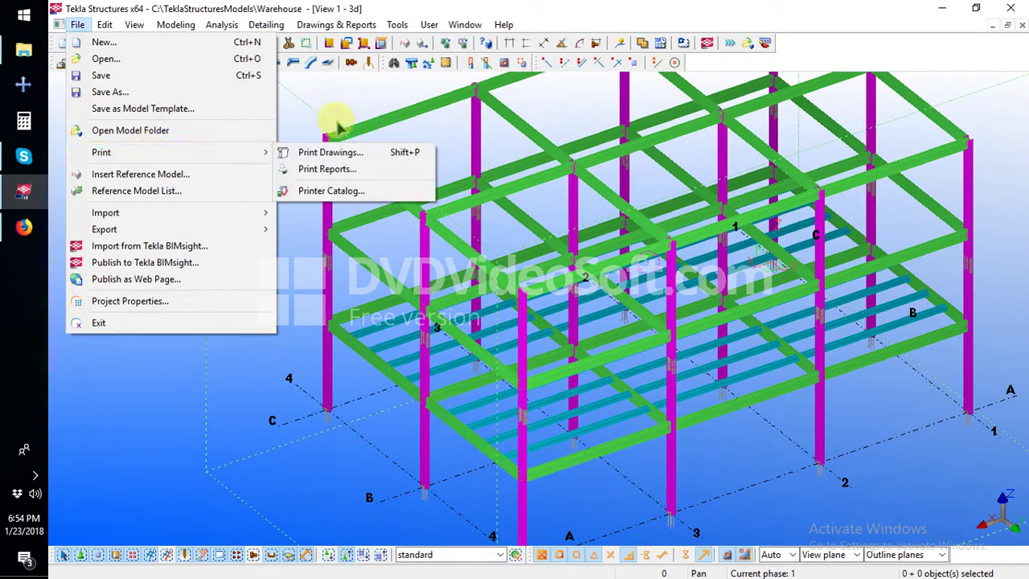
left_click(350, 98)
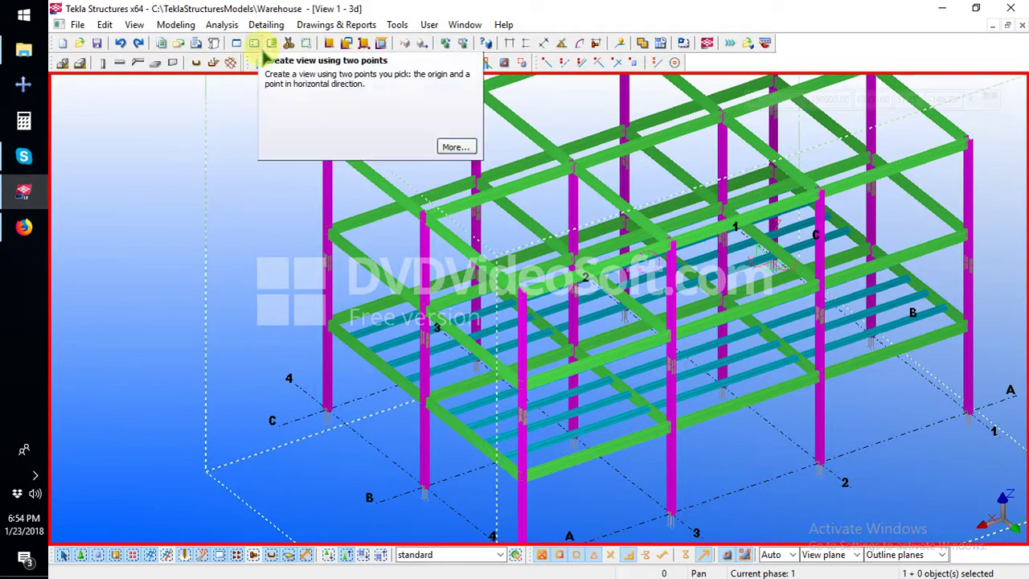
left_click(78, 24)
mouse_move(104, 156)
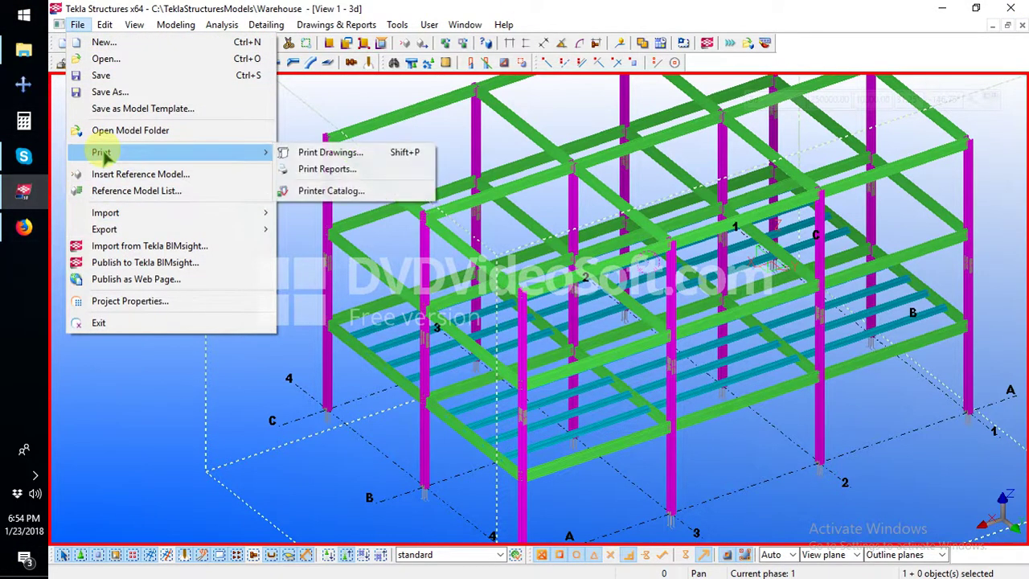
left_click(325, 153)
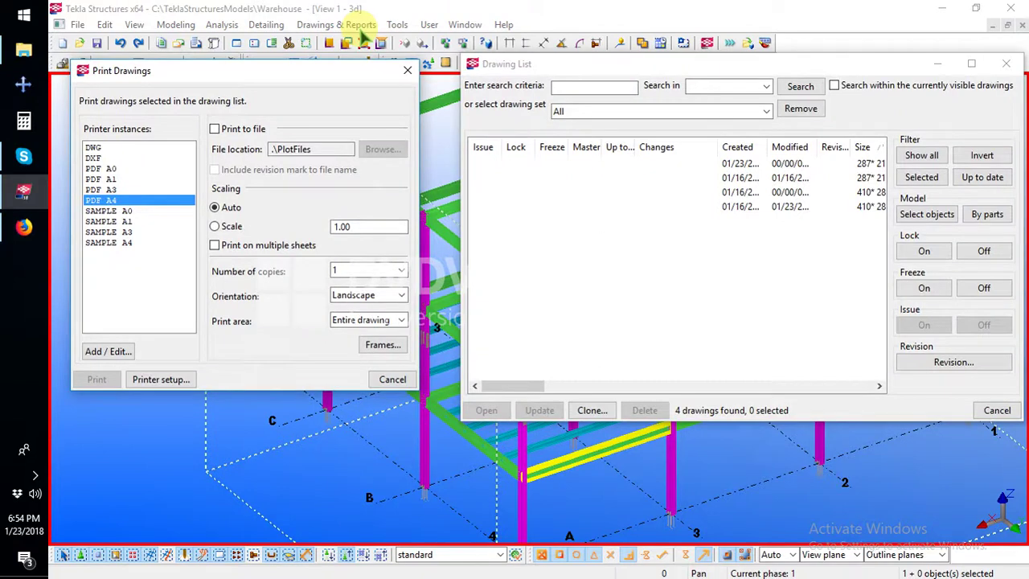
Select SAMPLE A3 in the Print Drawings printer instances list
mouse_move(509, 386)
left_mouse_down()
mouse_move(557, 390)
mouse_move(544, 386)
left_mouse_up()
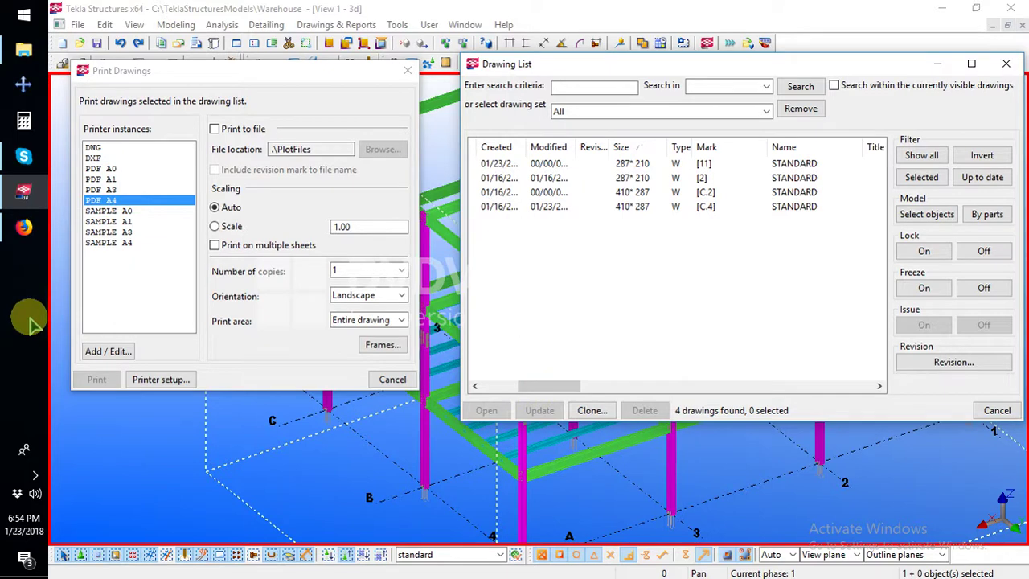
left_click(124, 210)
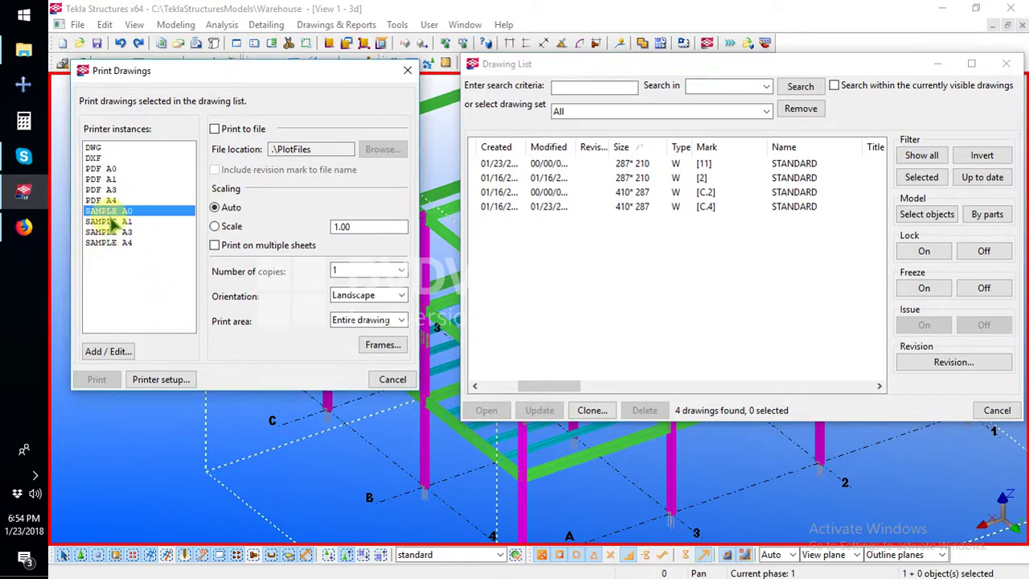
left_click(111, 222)
left_click(109, 232)
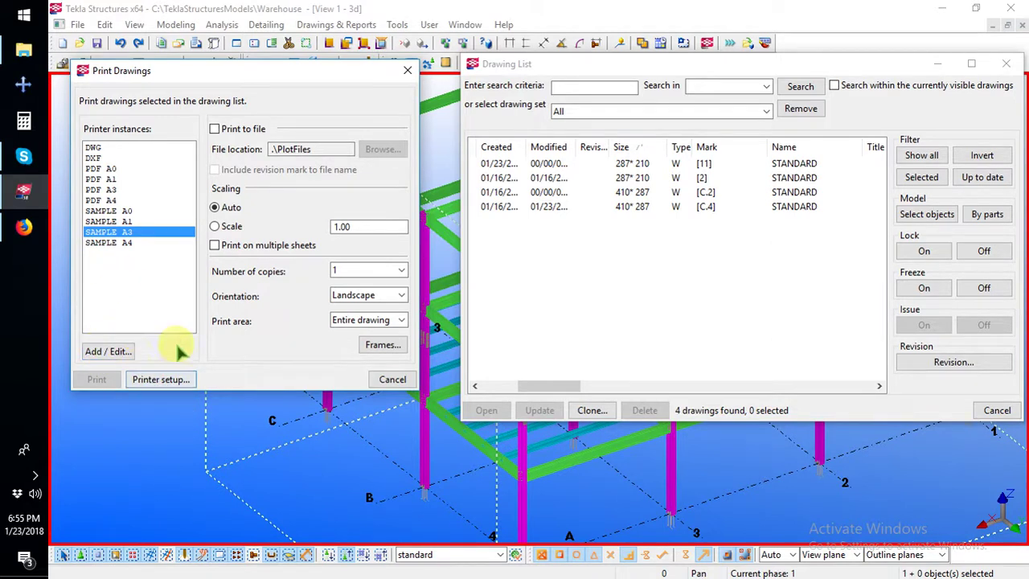
Set Printer setup to Adobe PDF, A3 paper, automatic source and Landscape
left_click(157, 379)
left_click_drag(551, 180, 716, 62)
left_click(756, 103)
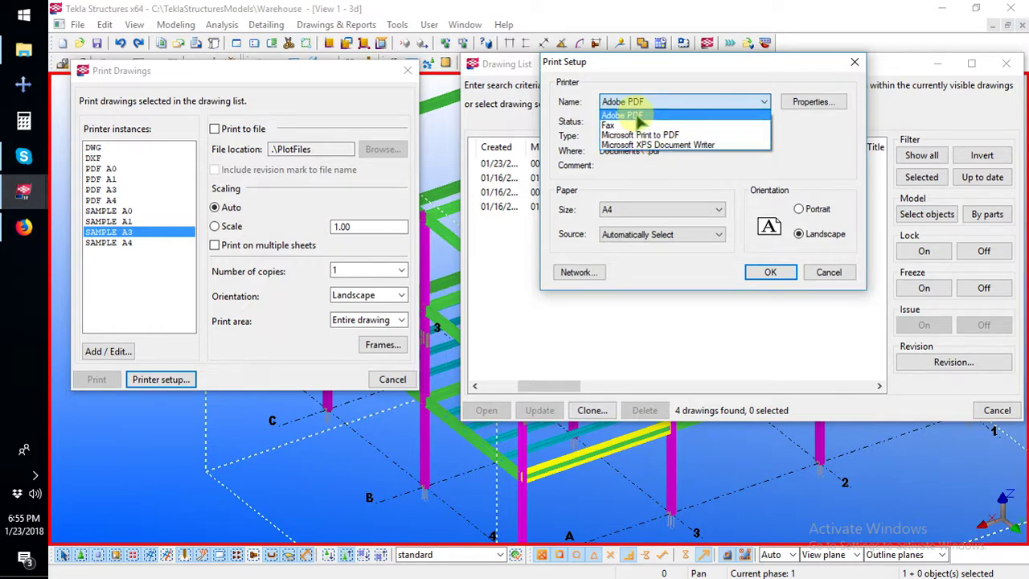
left_click(636, 116)
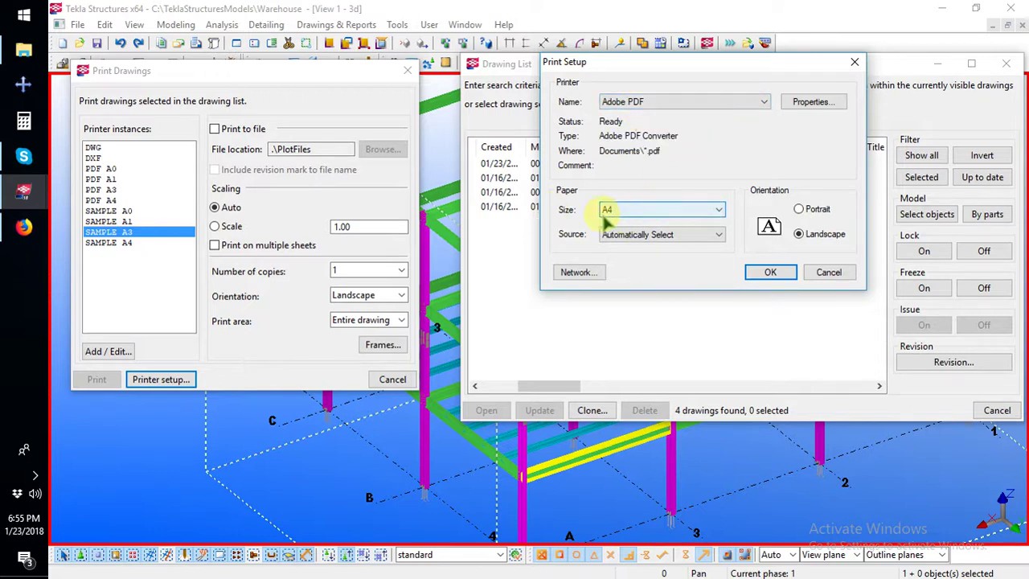
left_click(661, 210)
scroll(659, 434, "up", 2)
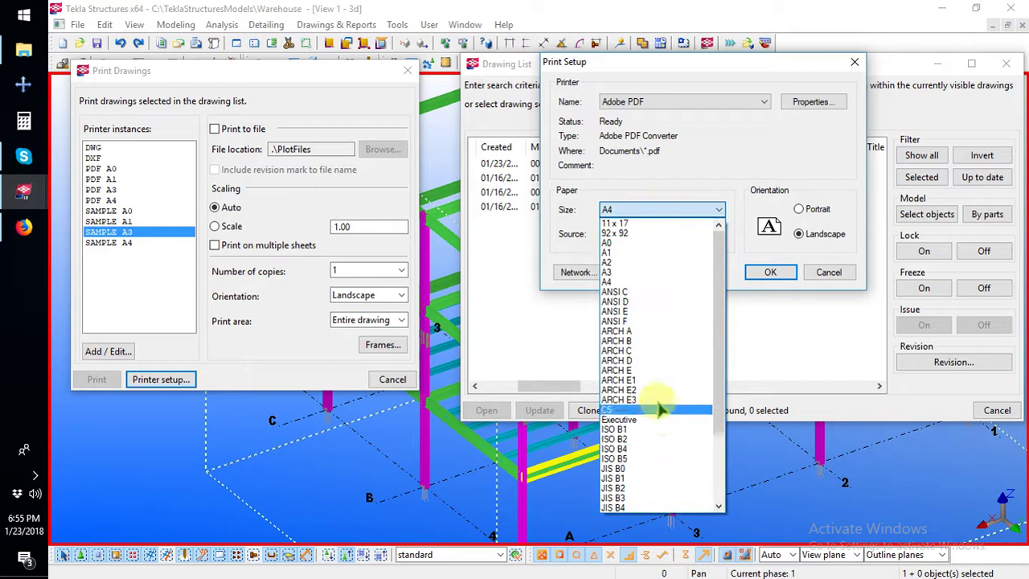
left_click(618, 274)
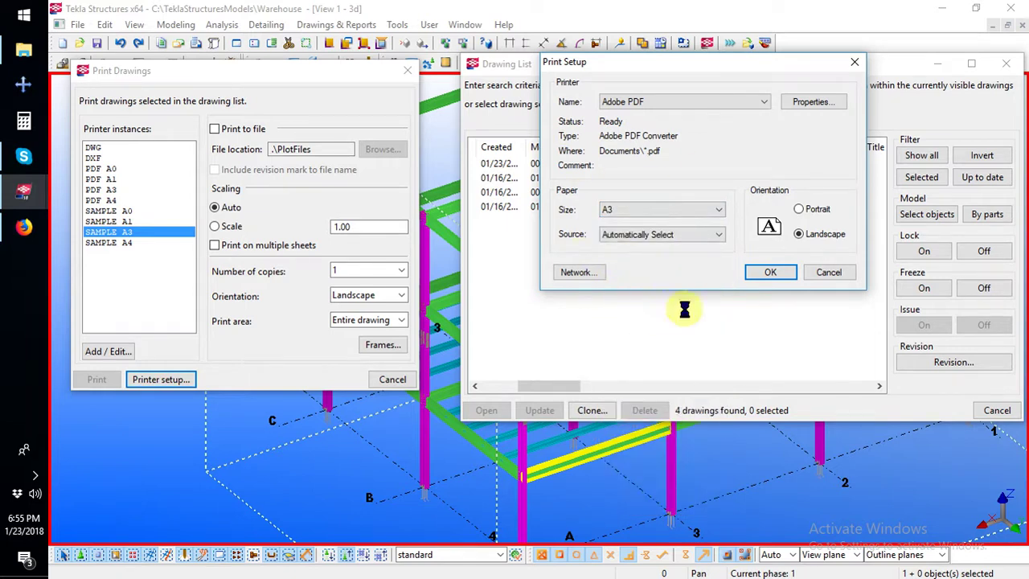
left_click(681, 237)
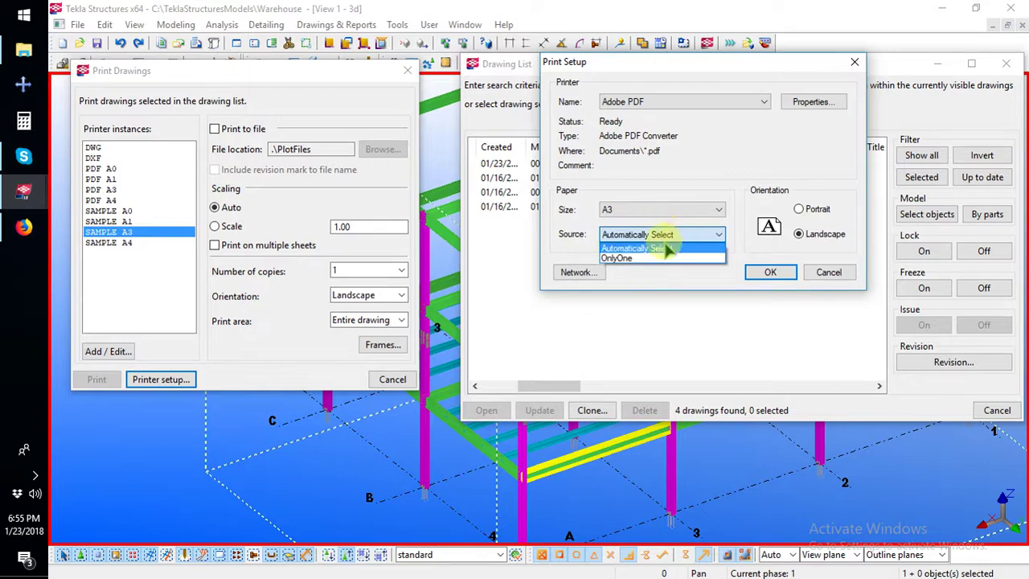
left_click(653, 249)
left_click(810, 210)
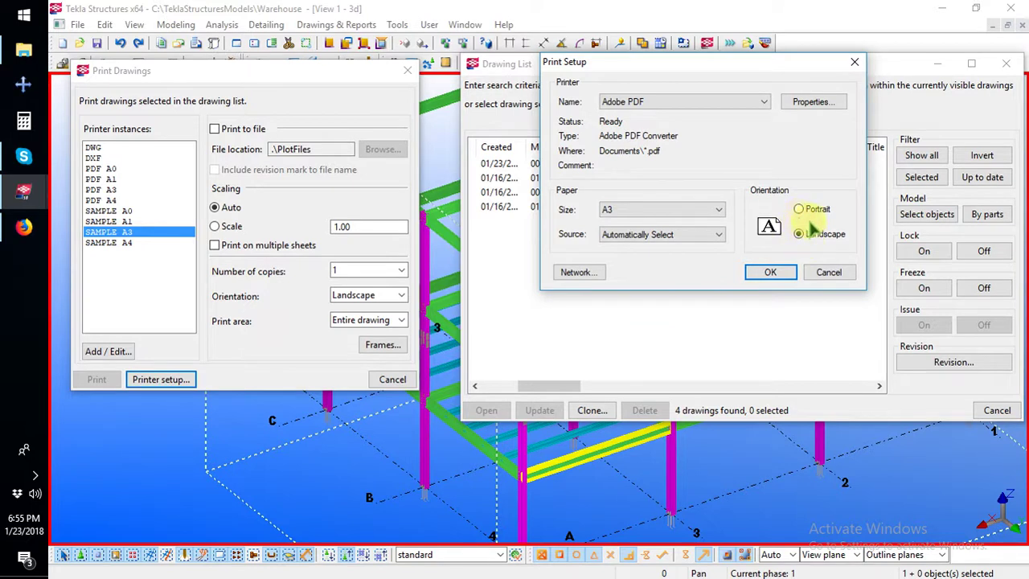
left_click(770, 273)
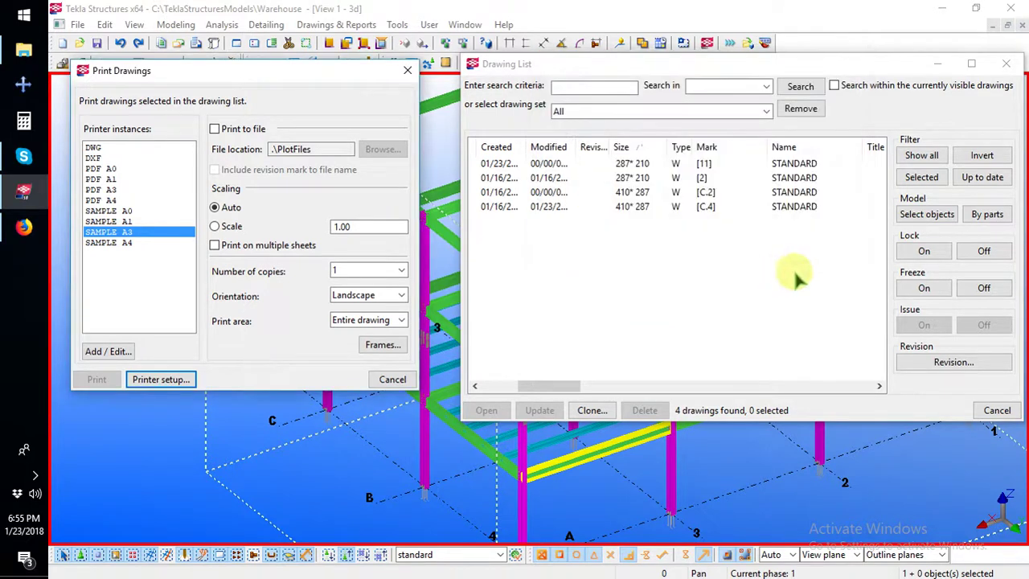
Load SAMPLE A3 in the Printer Catalog and assign Adobe PDF as its printer
left_click(108, 351)
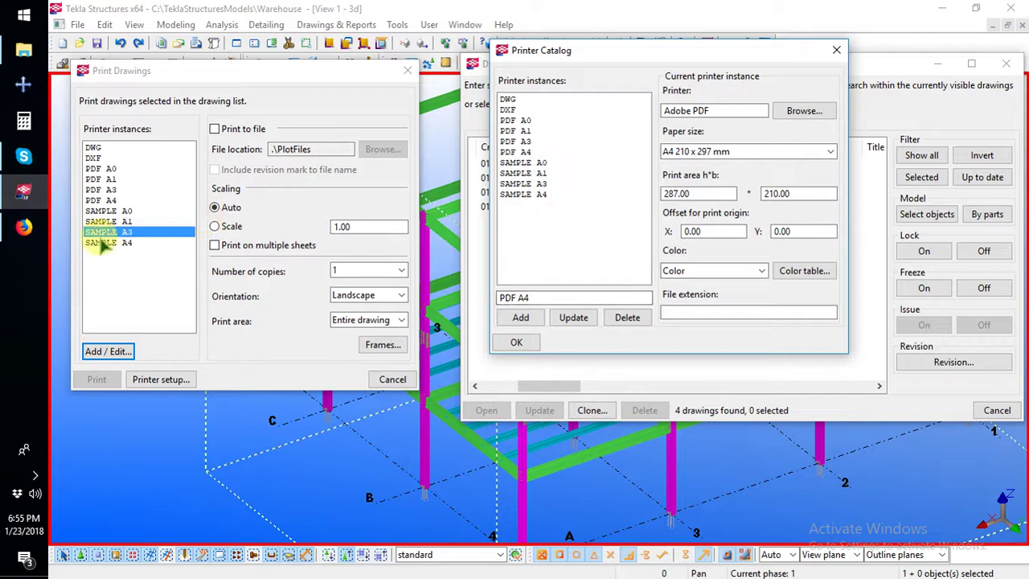
left_click(526, 184)
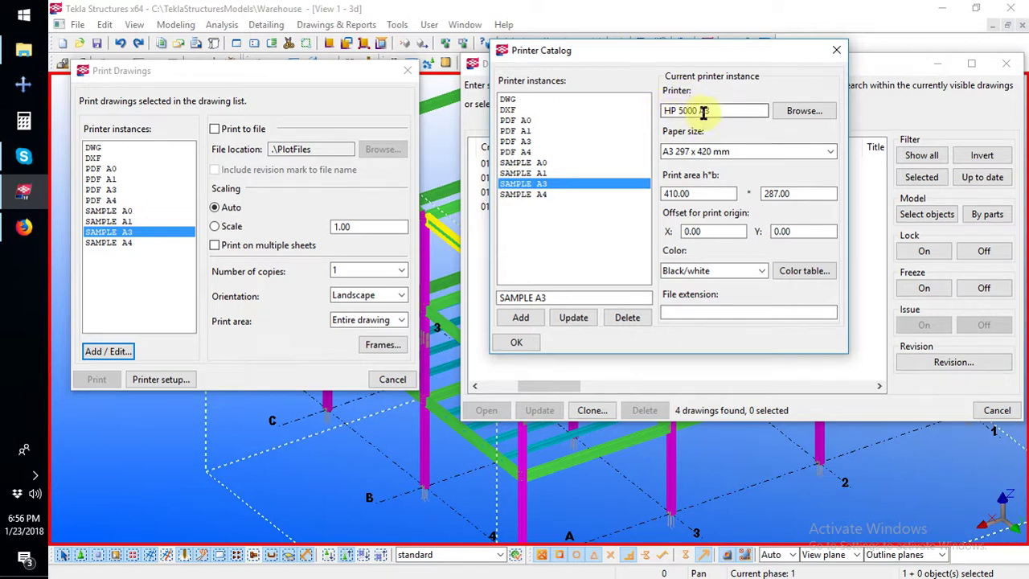
left_click(800, 111)
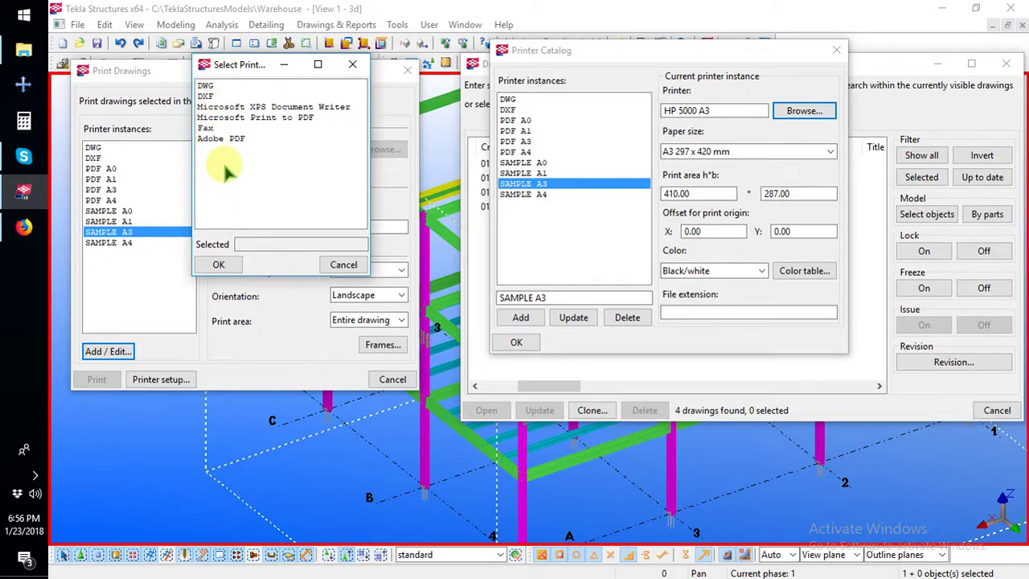
left_click(214, 141)
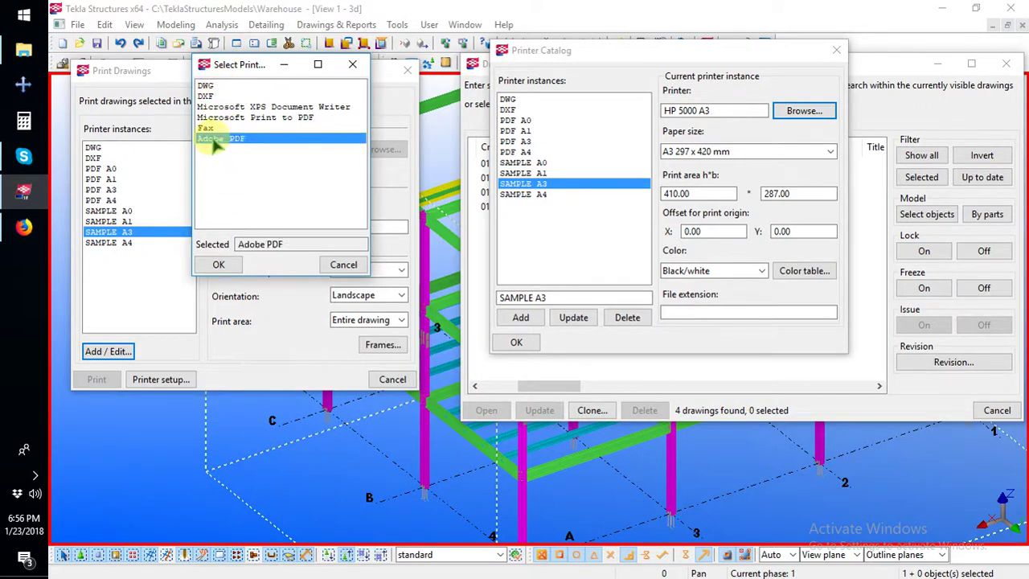
left_click(219, 265)
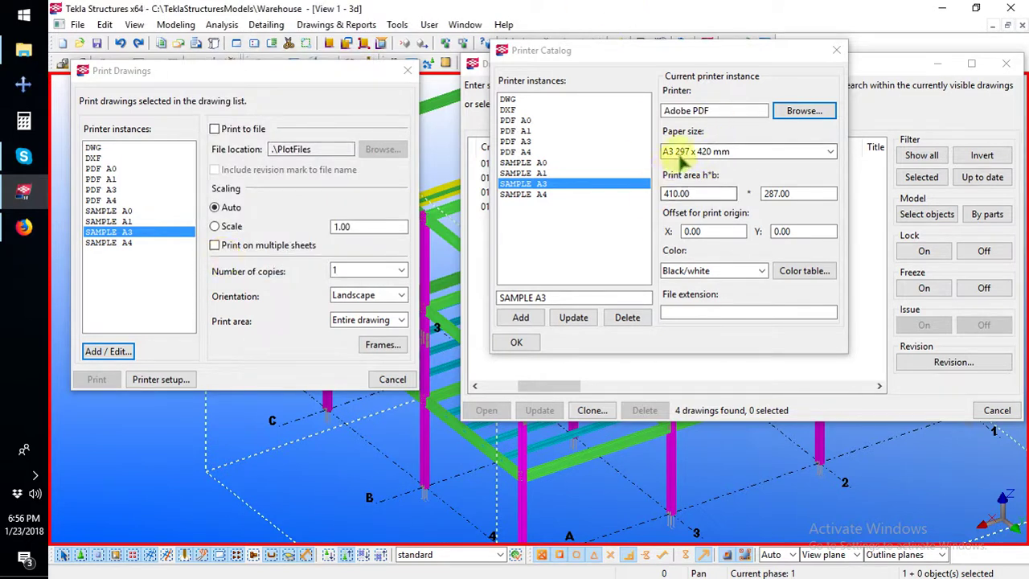
Give SAMPLE A3 A3 297 x 420 mm paper, 410 × 287 print area and Color output
left_click(820, 151)
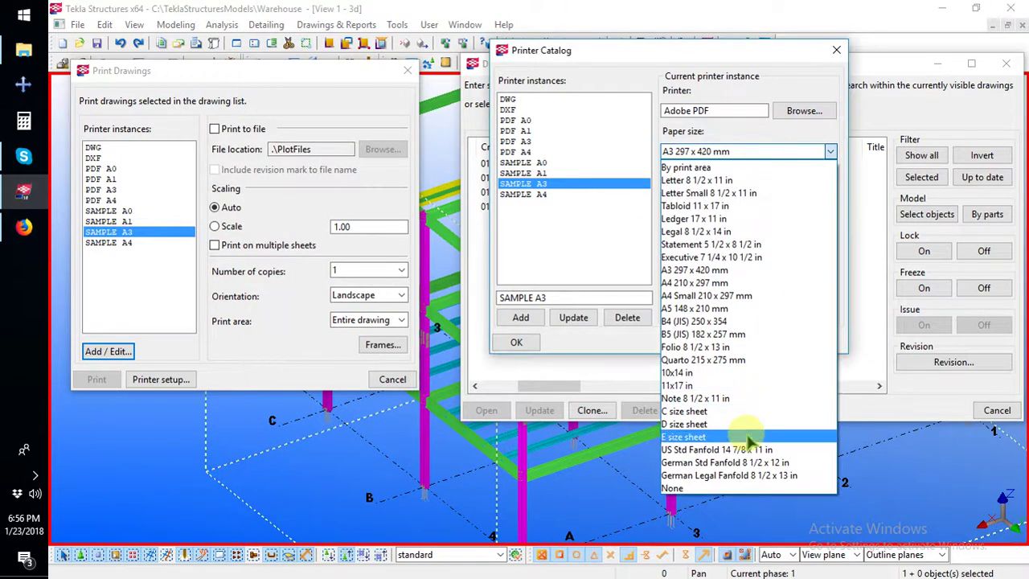
left_click(697, 270)
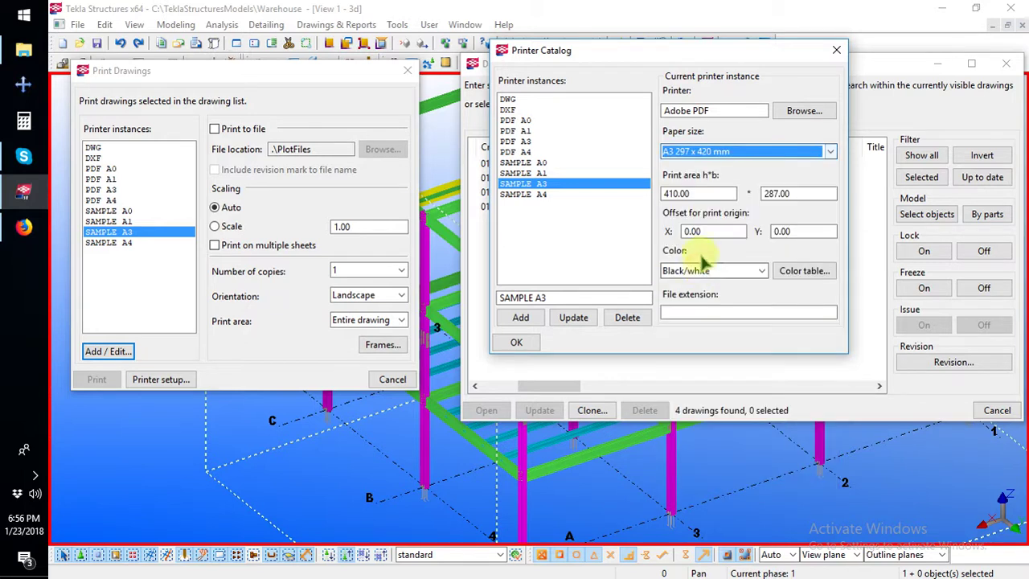
left_click(714, 193)
left_click(773, 194)
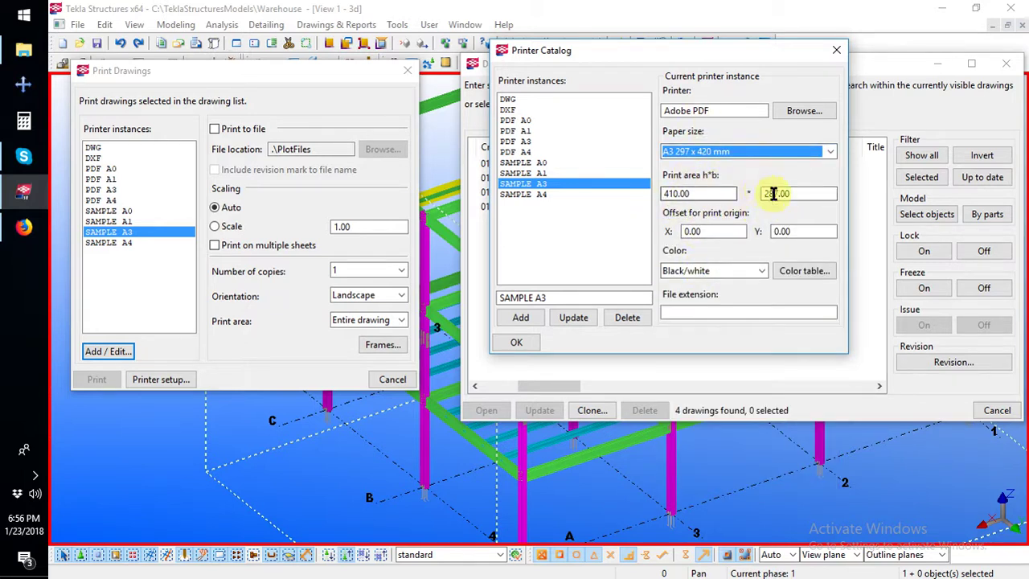
left_click(690, 194)
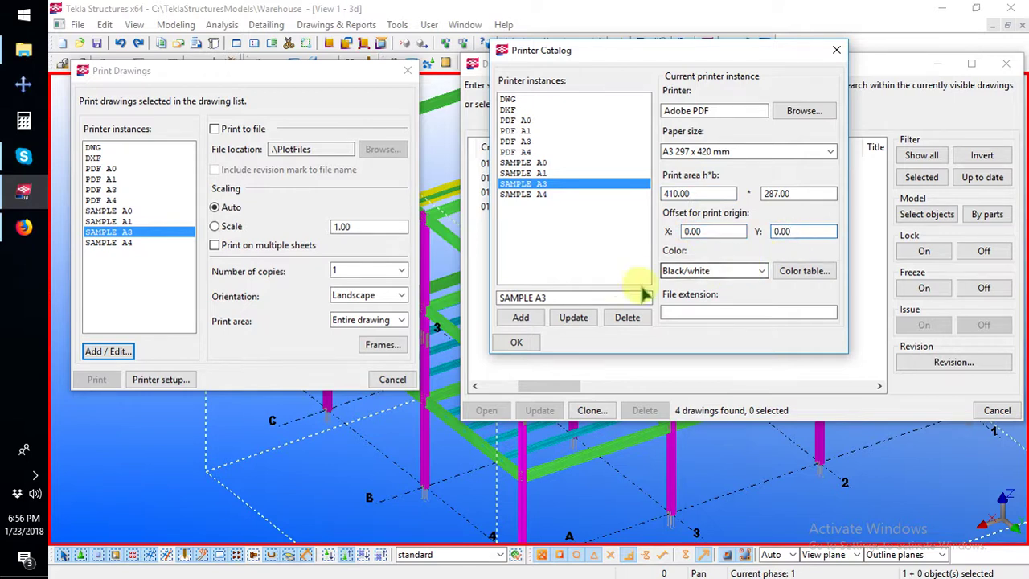
left_click(723, 271)
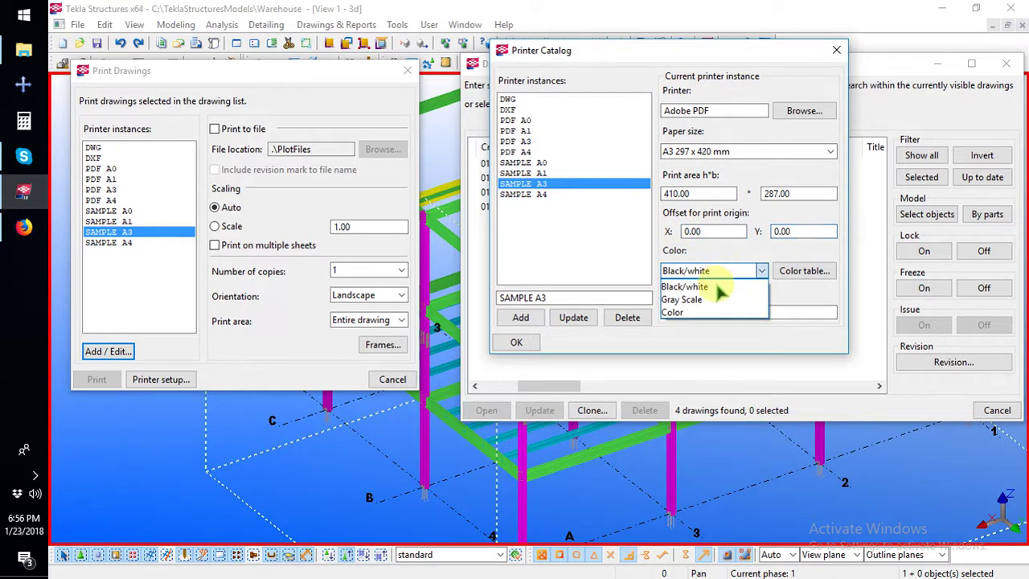
left_click(690, 313)
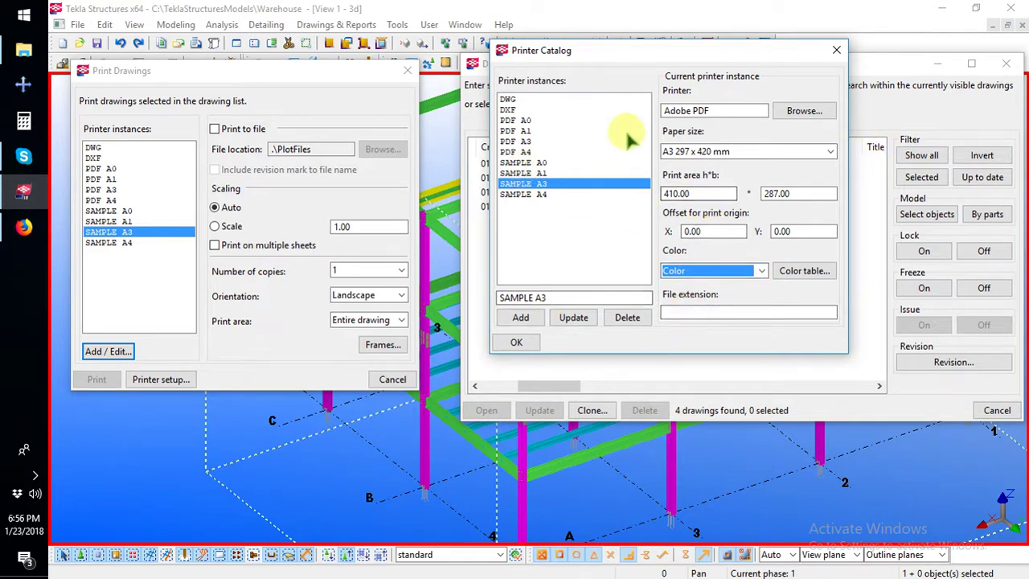
left_click(576, 318)
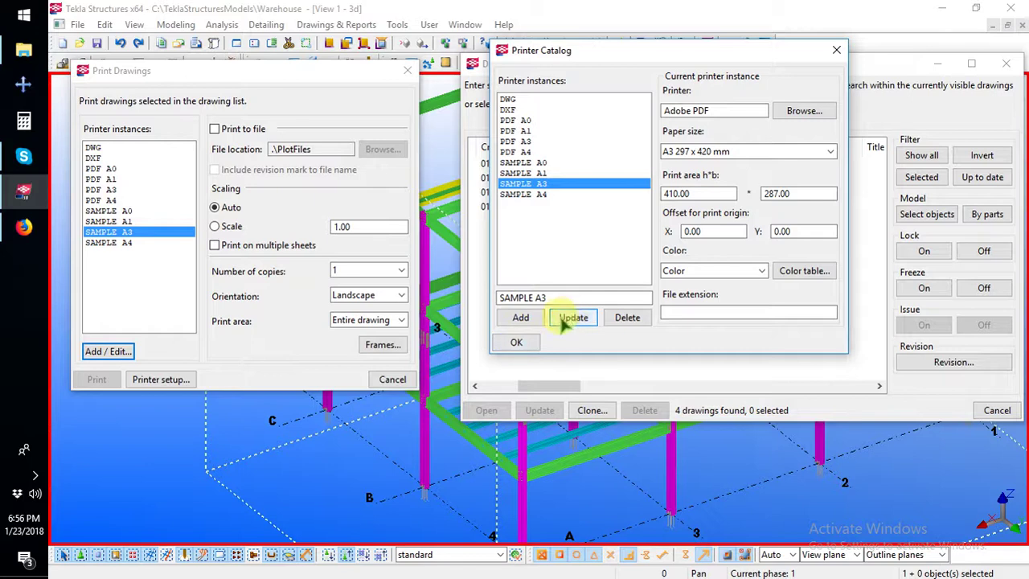
left_click(517, 342)
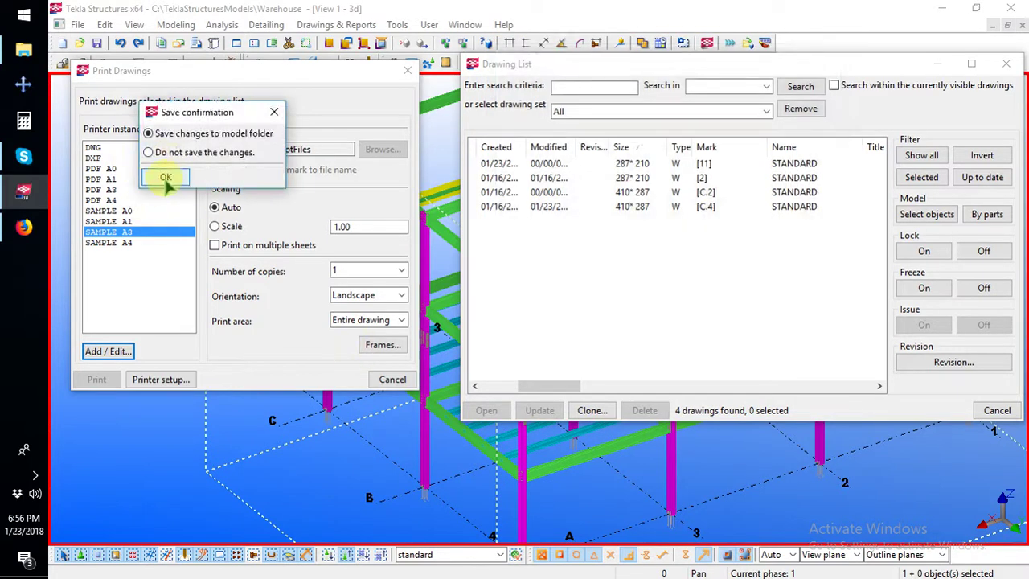
Save printer changes to the model folder, then cancel Print Drawings and the Drawing List
left_click(165, 178)
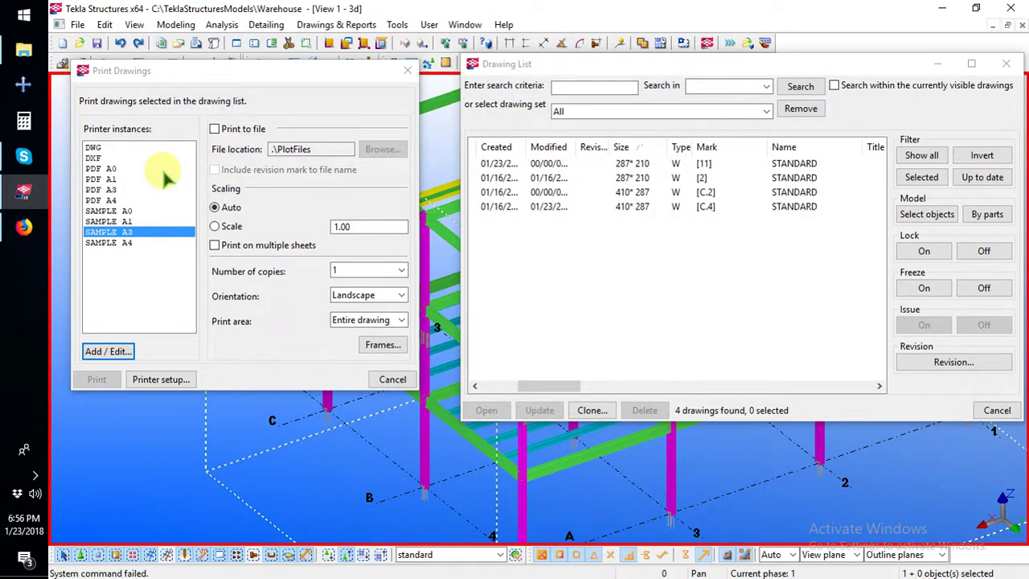
left_click(641, 165)
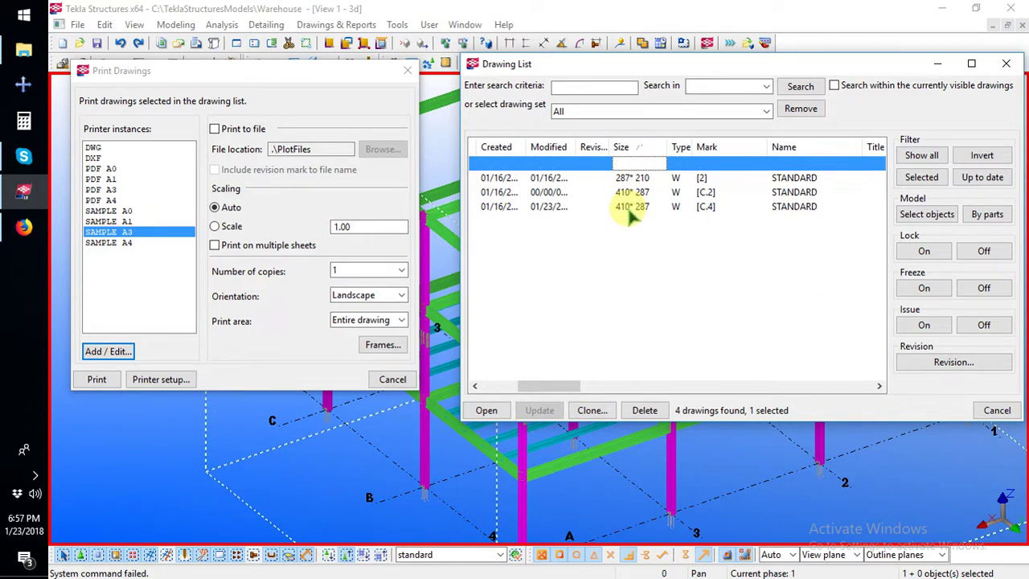
left_click(633, 208, "shift")
left_click(616, 281)
left_click(635, 178)
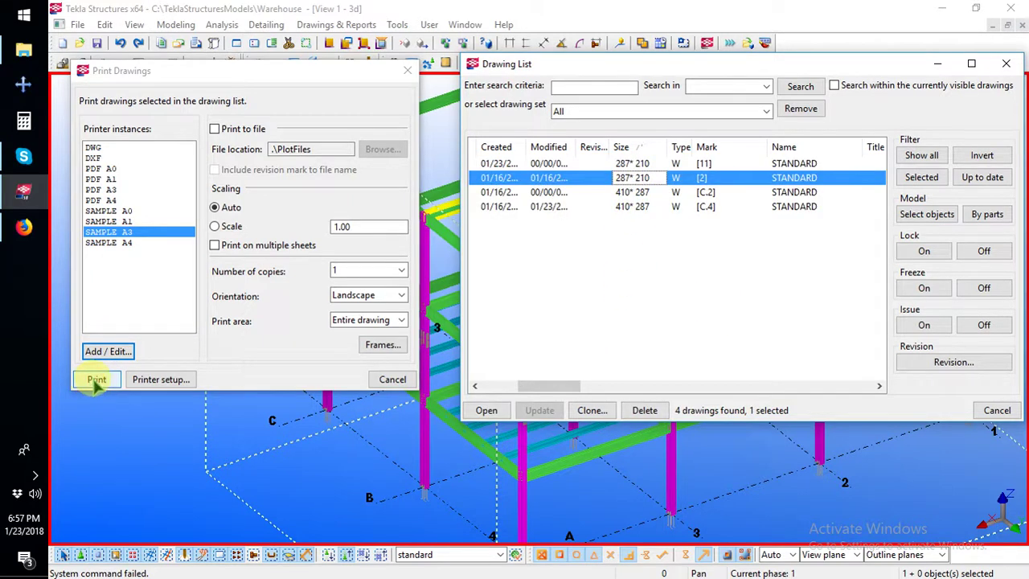
left_click(392, 379)
left_click(996, 410)
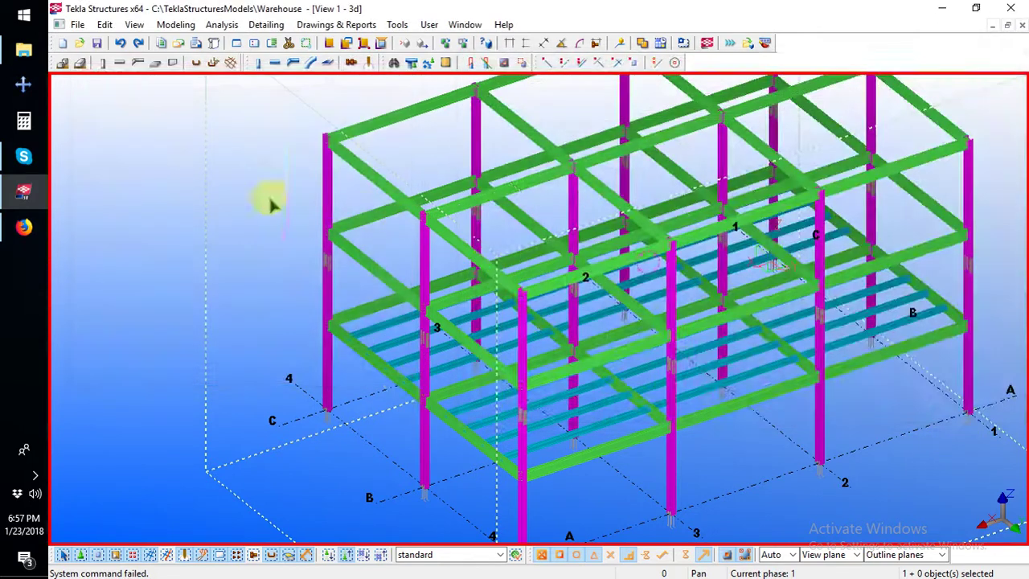
Reopen Print Drawings, select the PDF A3 printer instance, and open the Printer Catalog
left_click(77, 25)
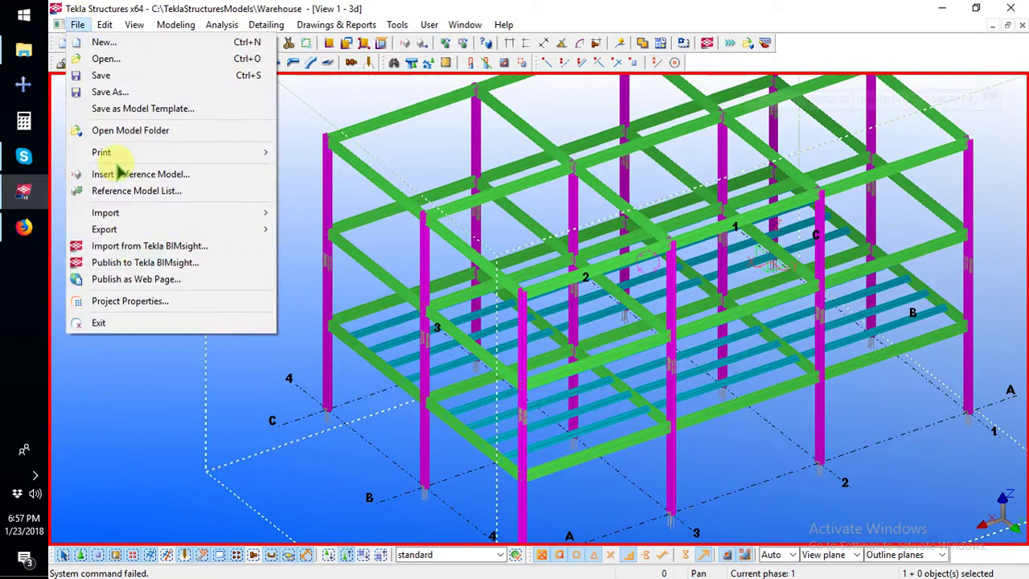
mouse_move(113, 157)
left_click(361, 156)
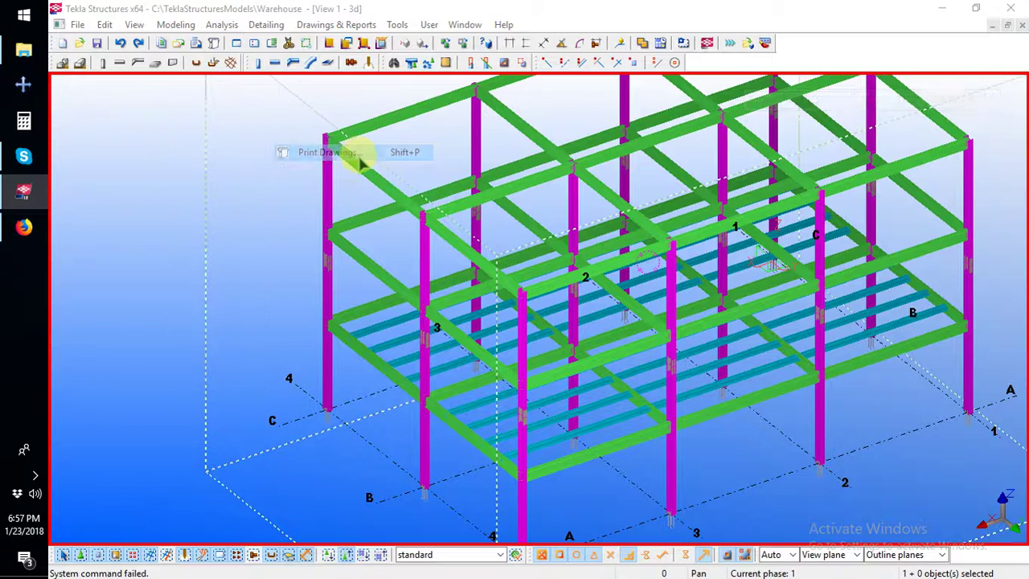
left_click_drag(304, 75, 332, 65)
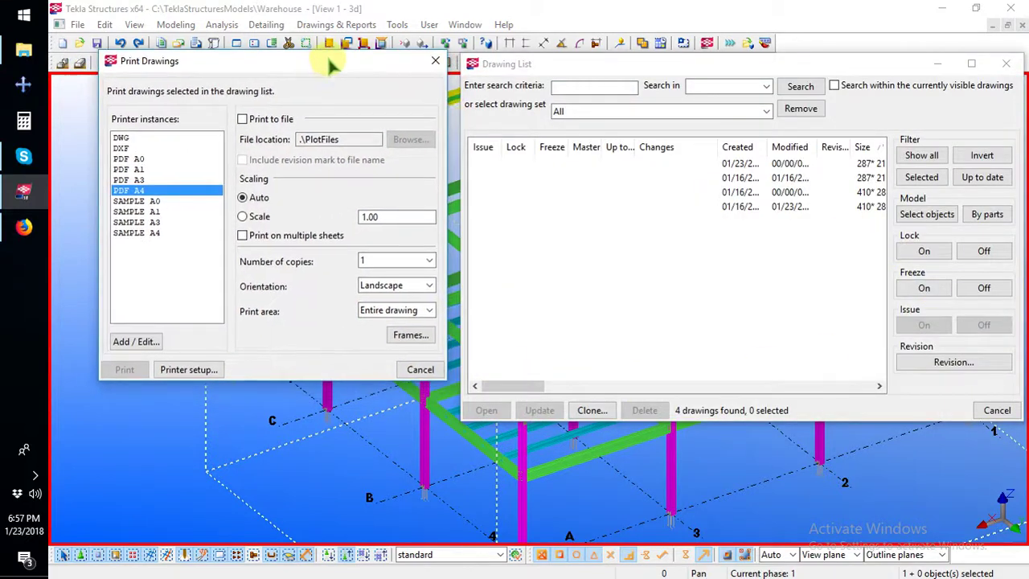
left_click(137, 201)
left_click(133, 180)
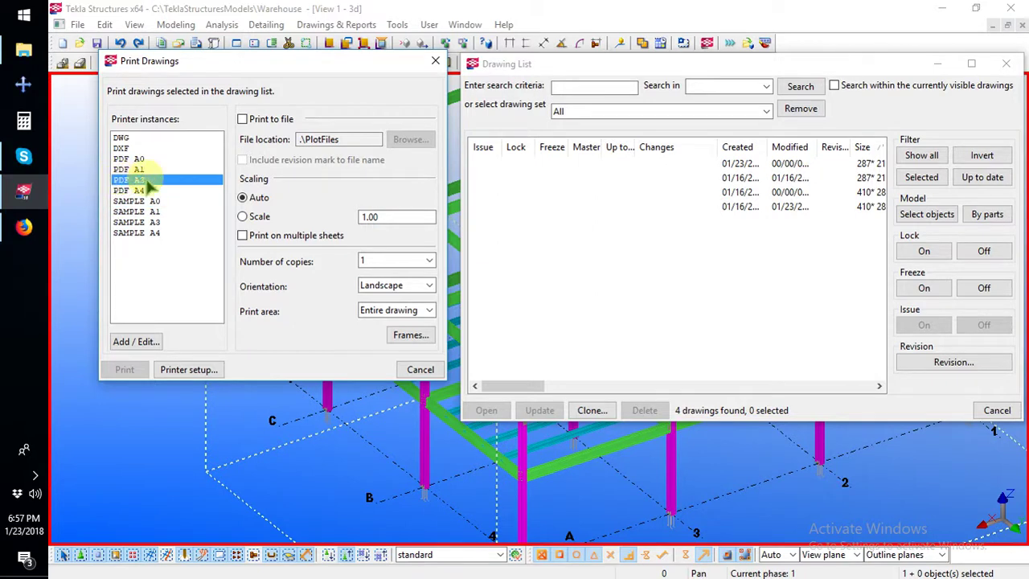
left_click(133, 342)
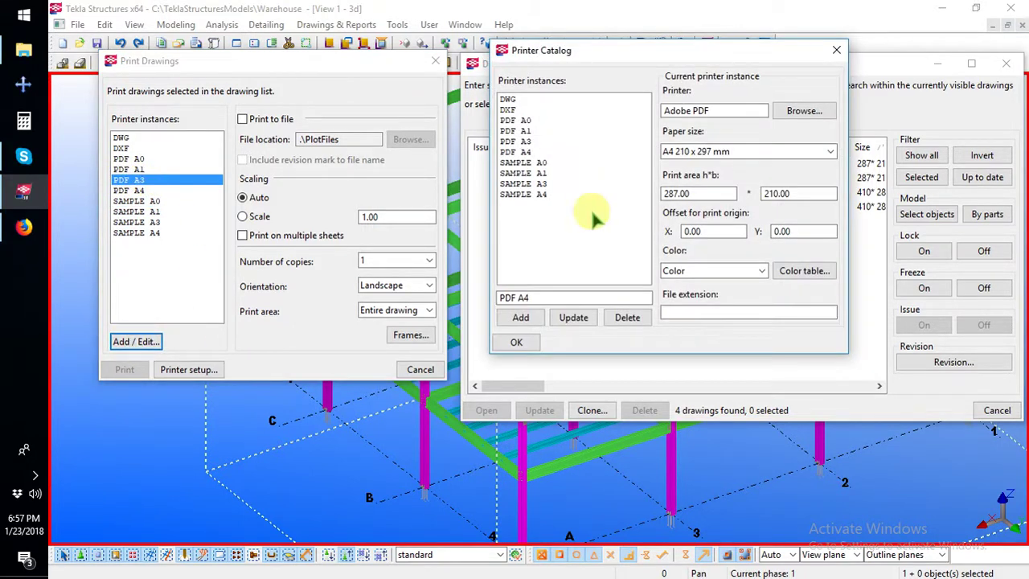
Load PDF A3 in the Printer Catalog and assign Adobe PDF as its printer
left_click(514, 141)
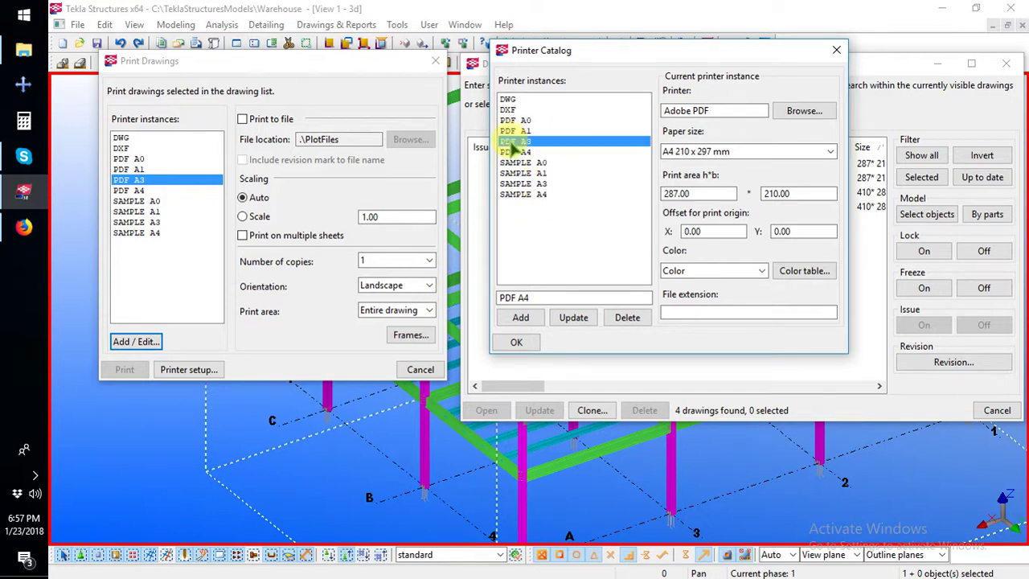
left_click(804, 113)
left_click(221, 139)
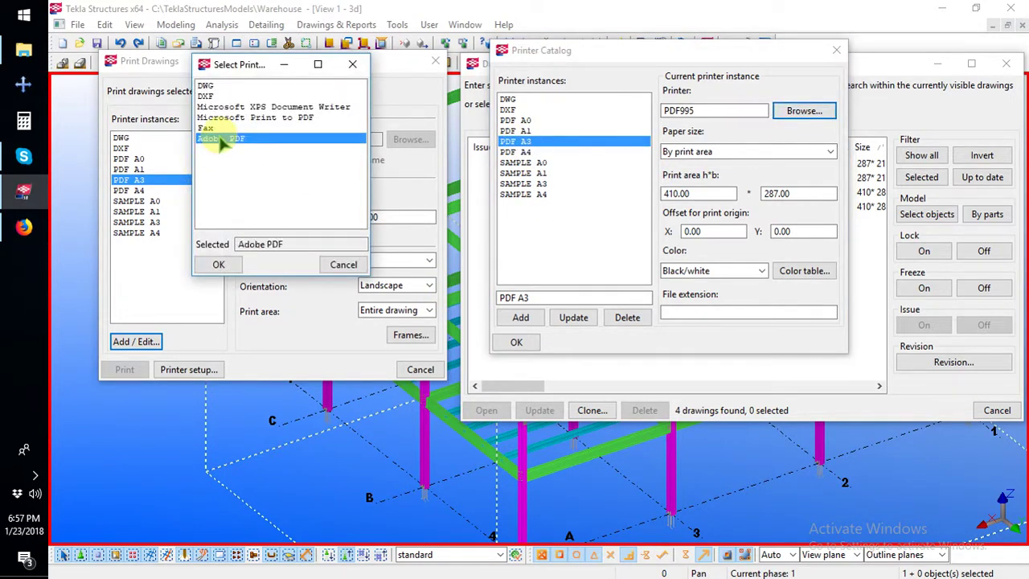
left_click(218, 266)
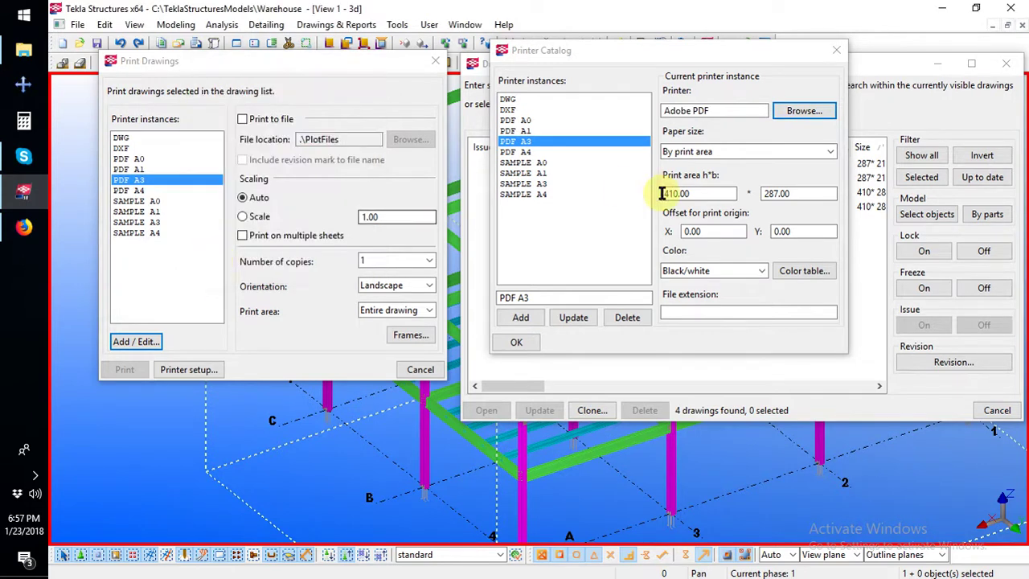
Give PDF A3 A3 297 x 420 mm paper and Color output, then update it
left_click(709, 152)
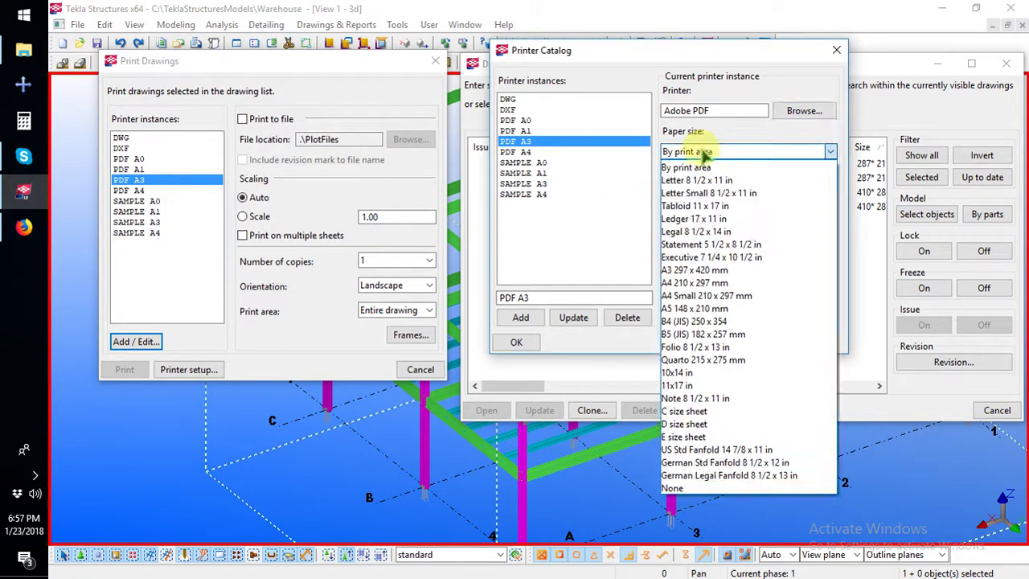
left_click(693, 270)
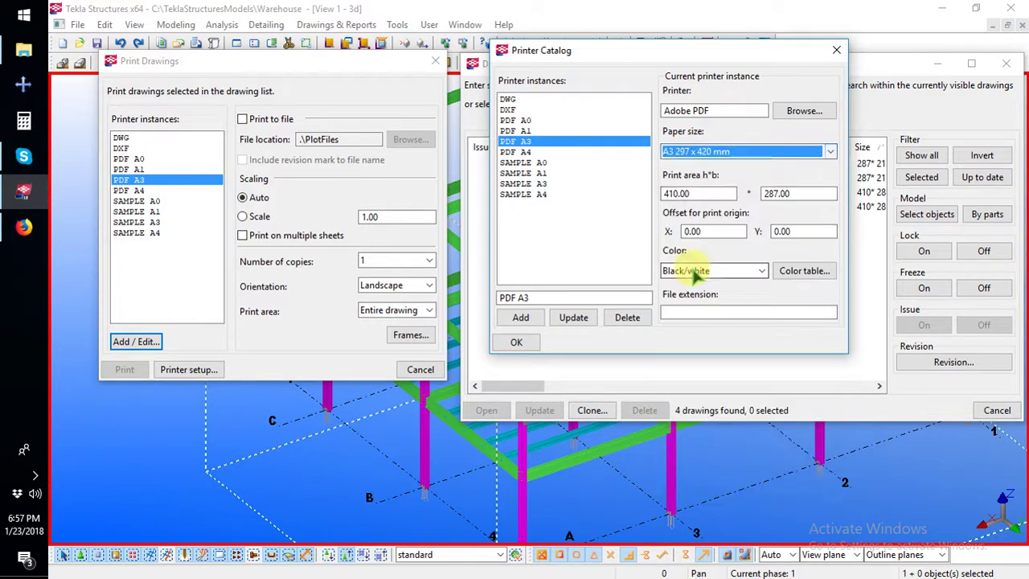
left_click(746, 270)
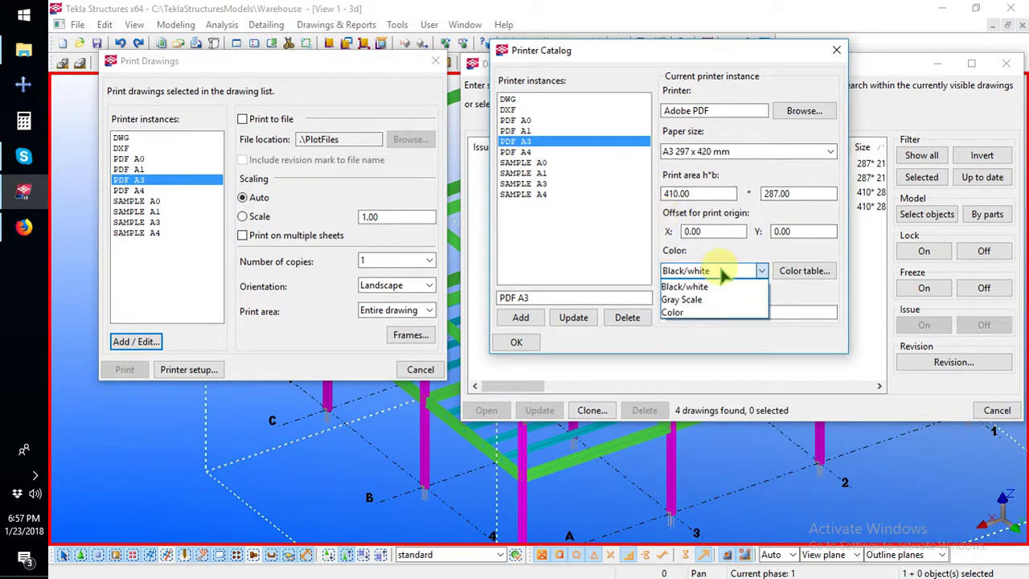
left_click(680, 311)
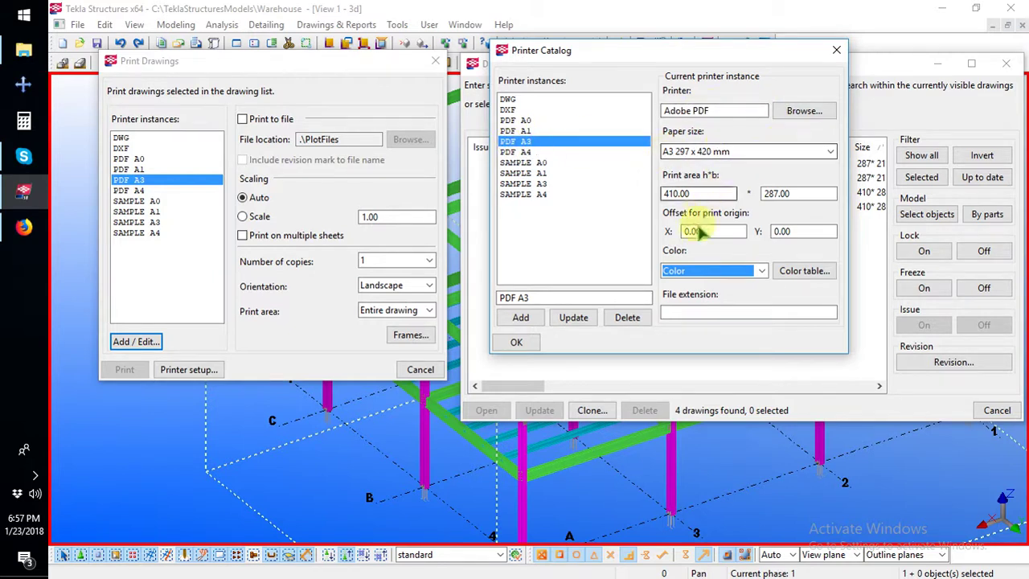
left_click(575, 318)
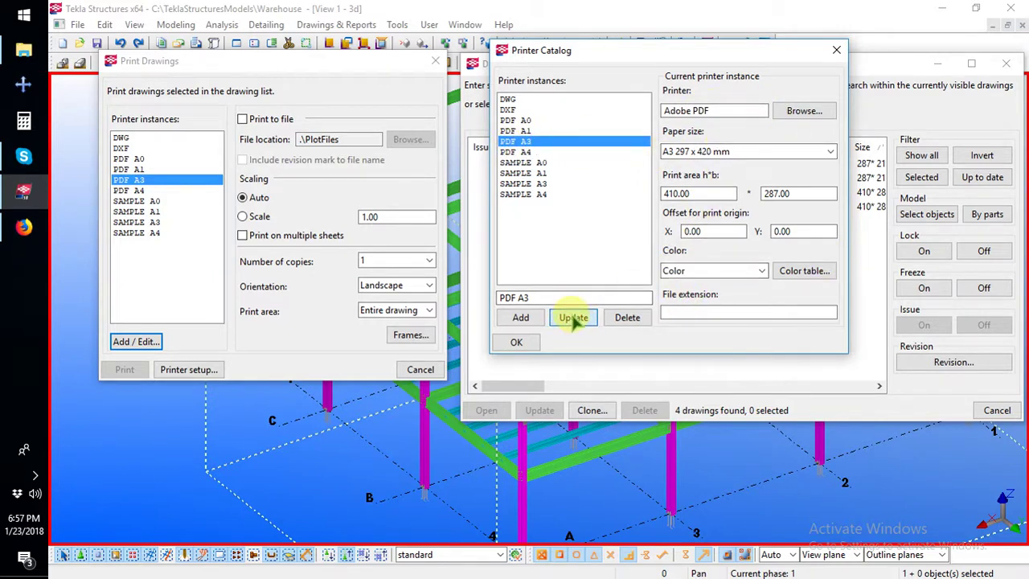
left_click(531, 343)
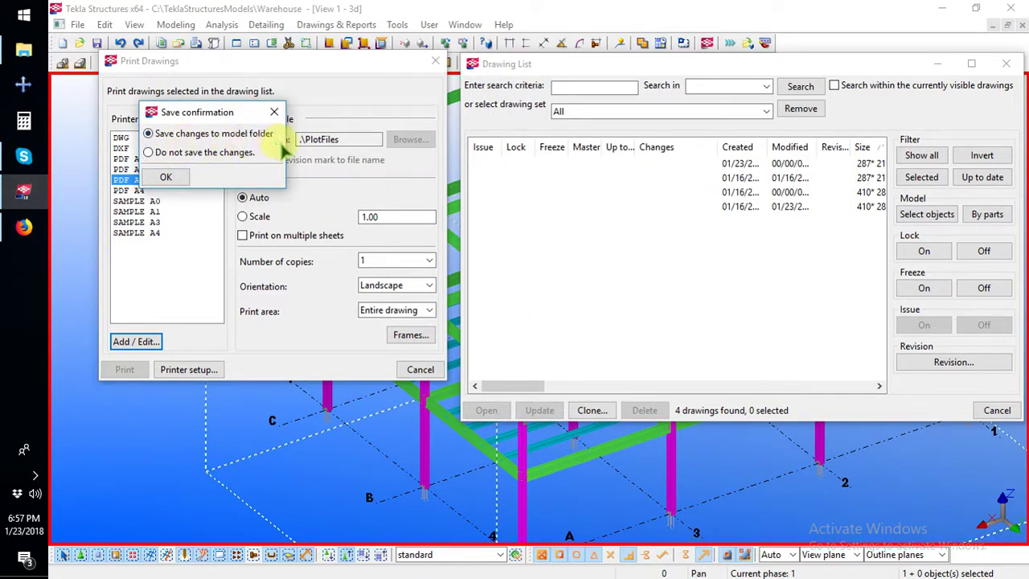
Save to the model folder and confirm Adobe PDF with A3 paper in printer setup
left_click(165, 177)
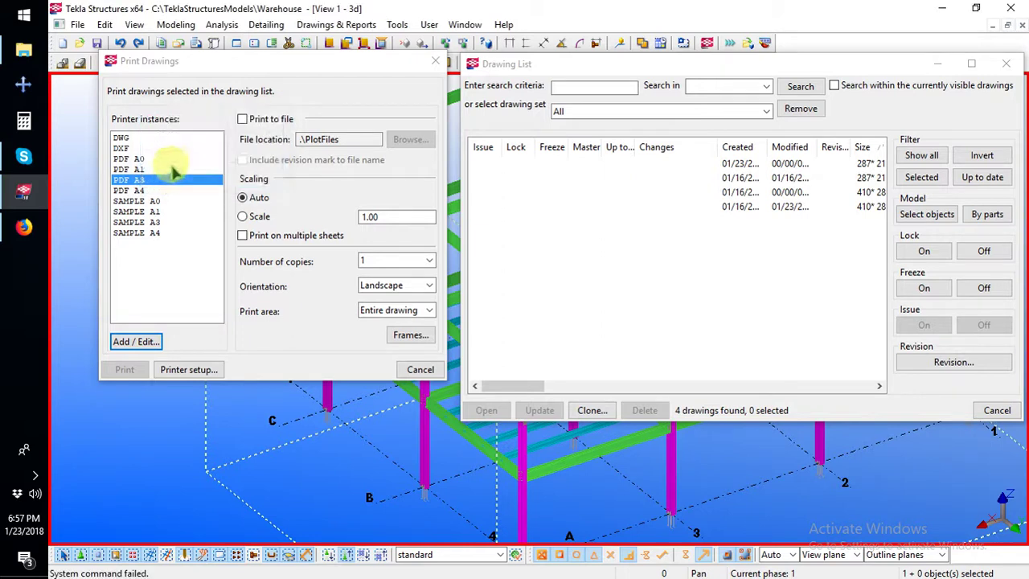
left_click(185, 370)
left_click(503, 221)
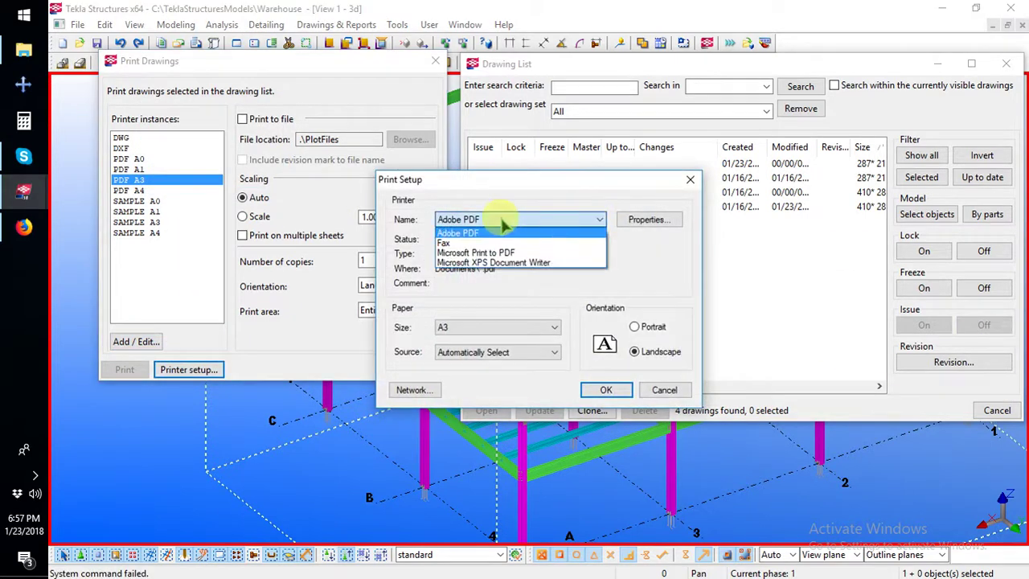
left_click(484, 233)
left_click(487, 327)
left_click(484, 325)
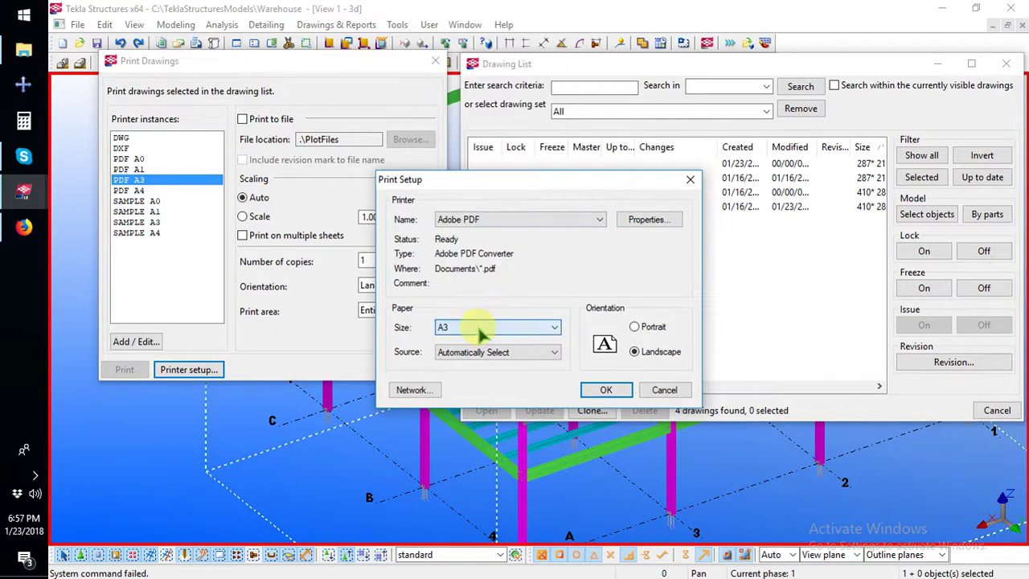
left_click(605, 390)
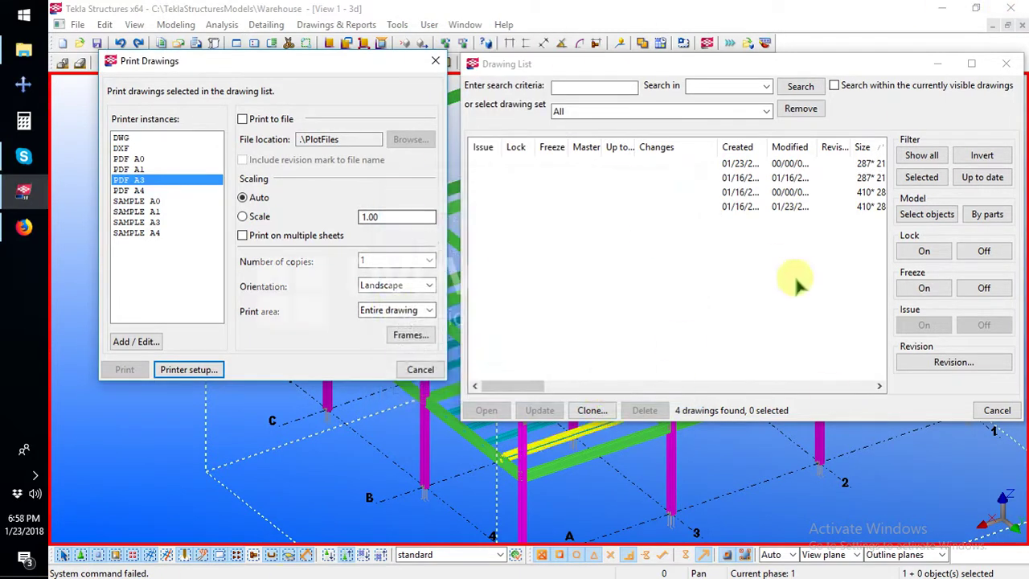
left_click_drag(511, 389, 544, 390)
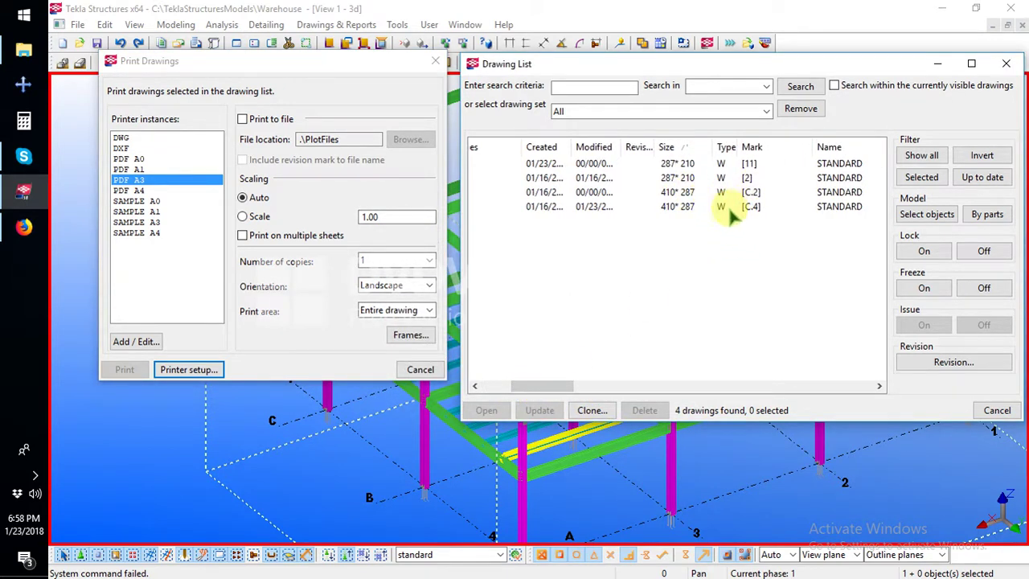
Select drawing [11] for printing and keep a single copy
left_click(747, 165)
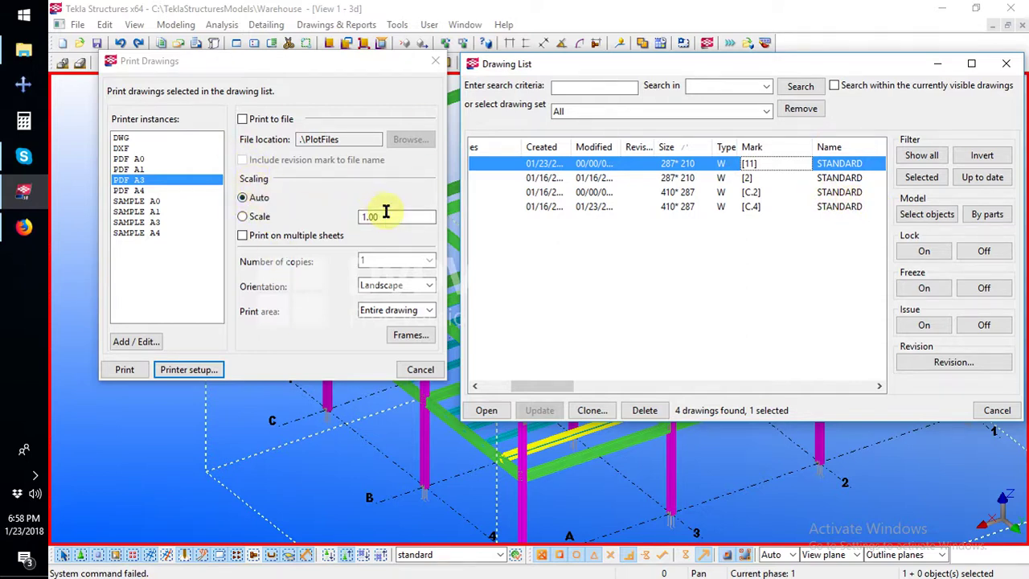
left_click_drag(389, 217, 358, 213)
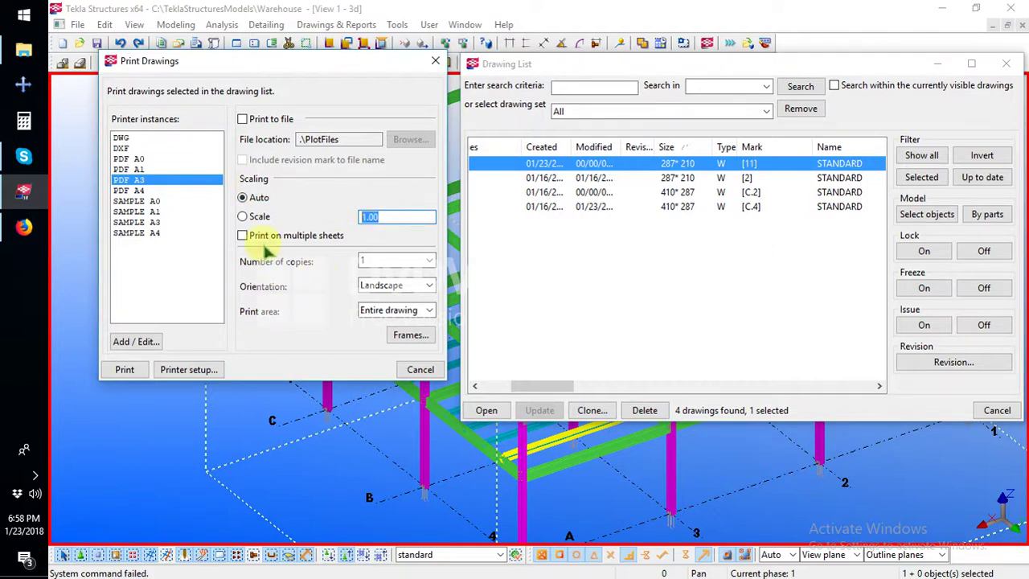
left_click(374, 261)
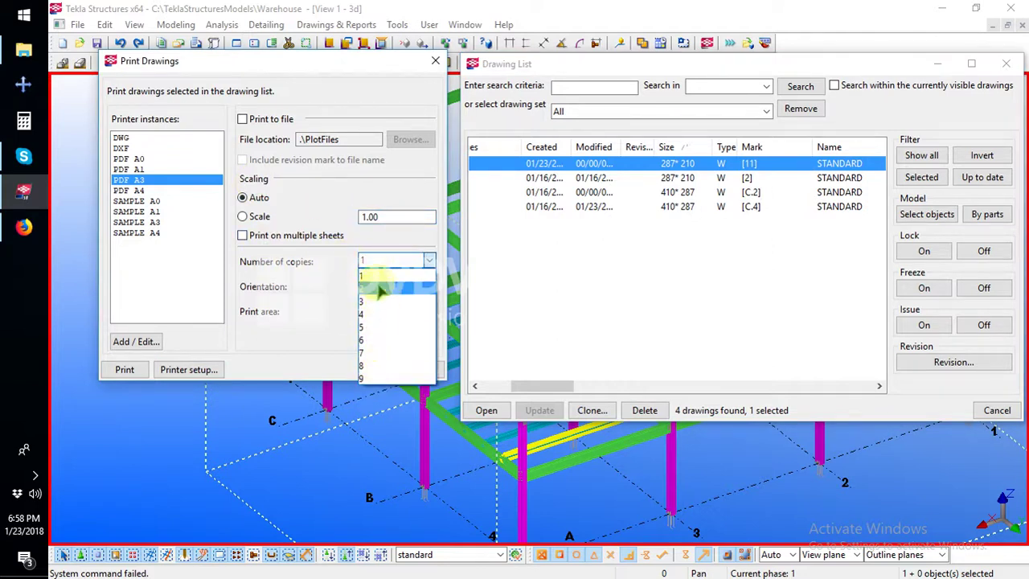
left_click(319, 296)
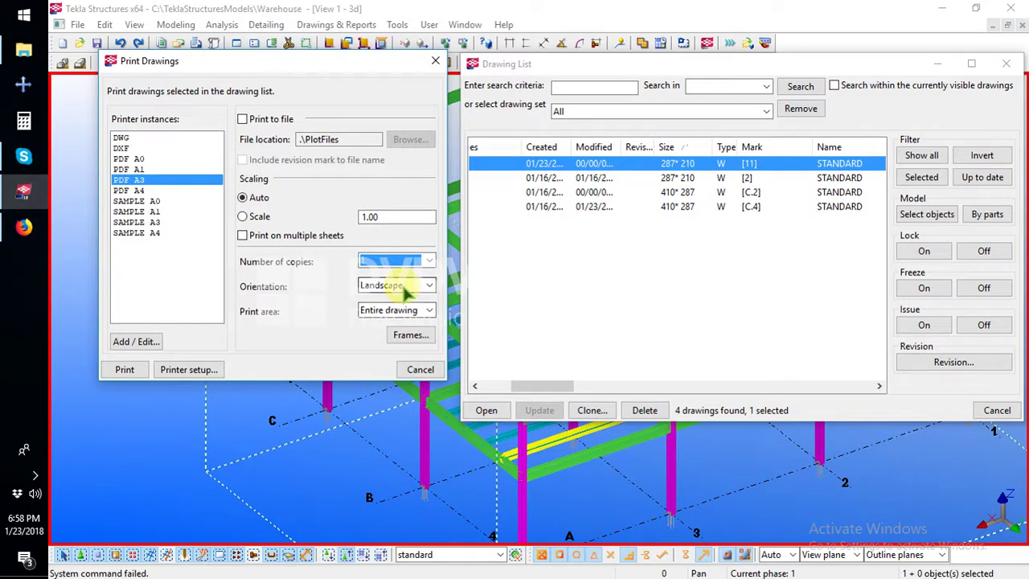
Review the printer setup, set print area to Entire drawing, and print to PDF
left_click(189, 369)
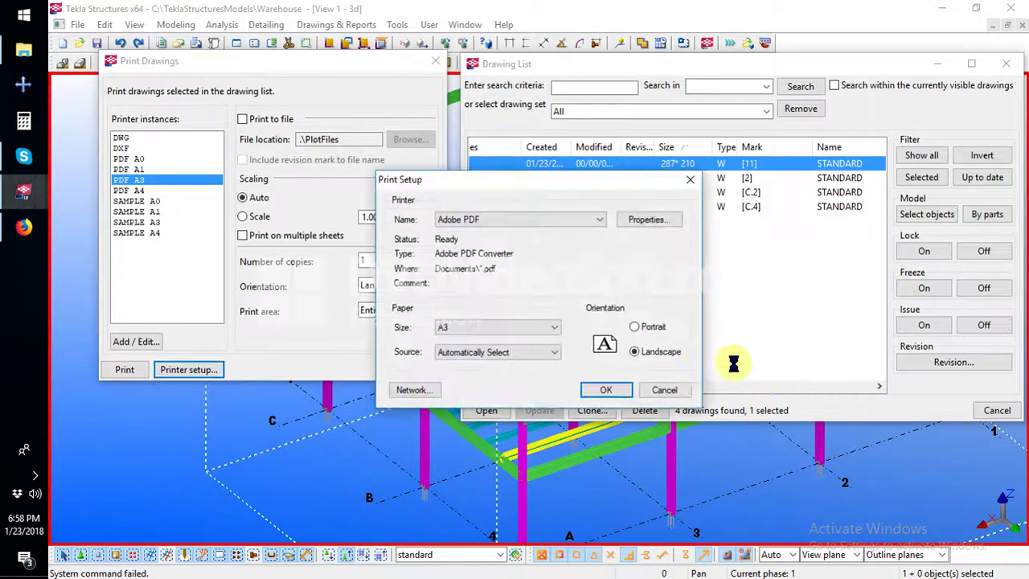
left_click(664, 389)
left_click(371, 286)
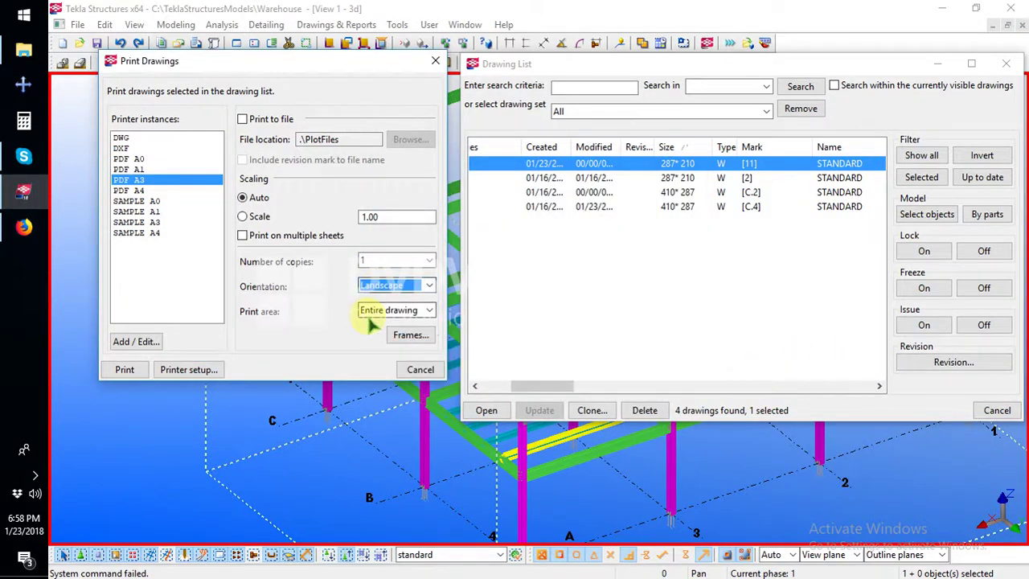
left_click(385, 310)
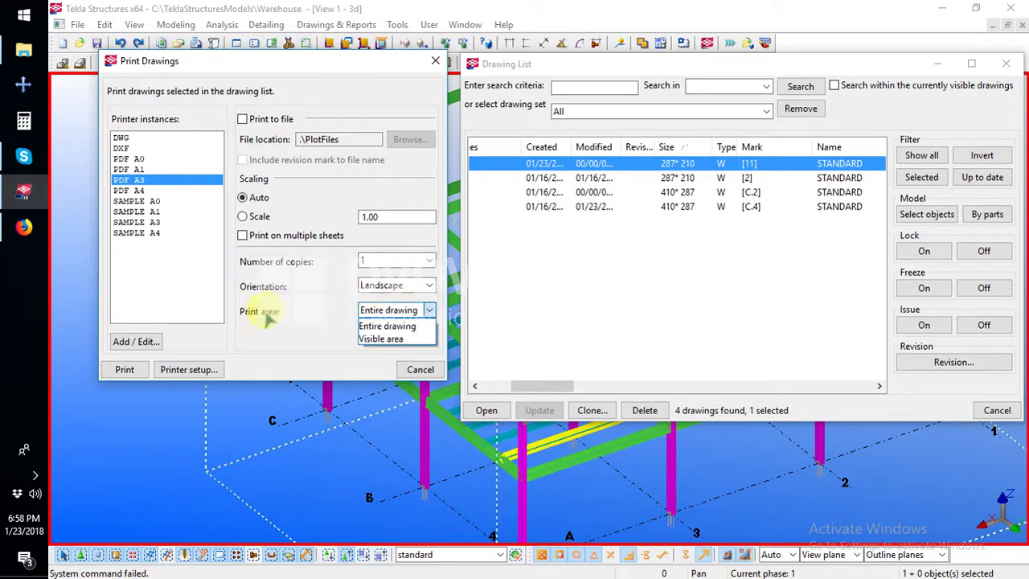
left_click(387, 325)
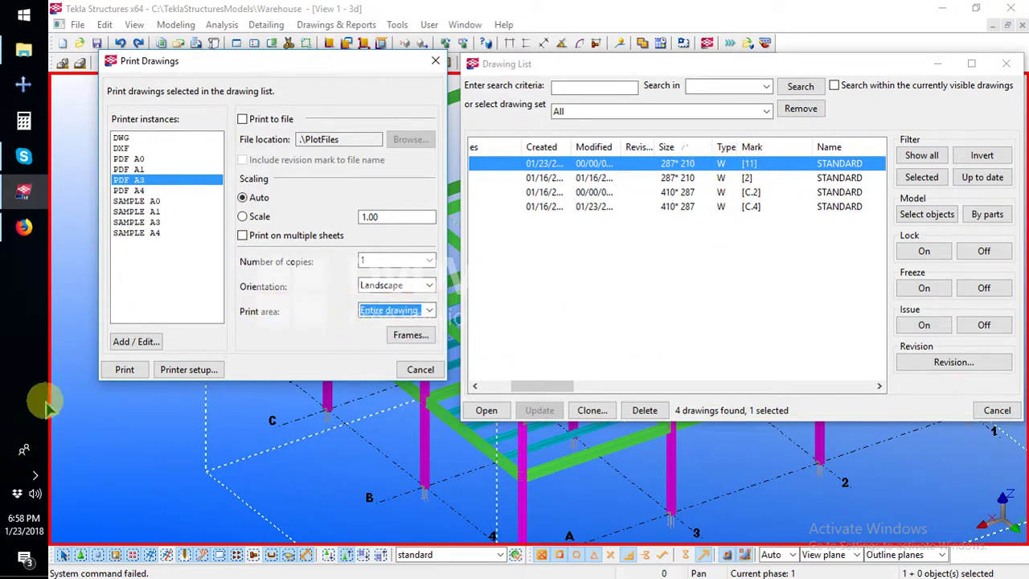
left_click(123, 369)
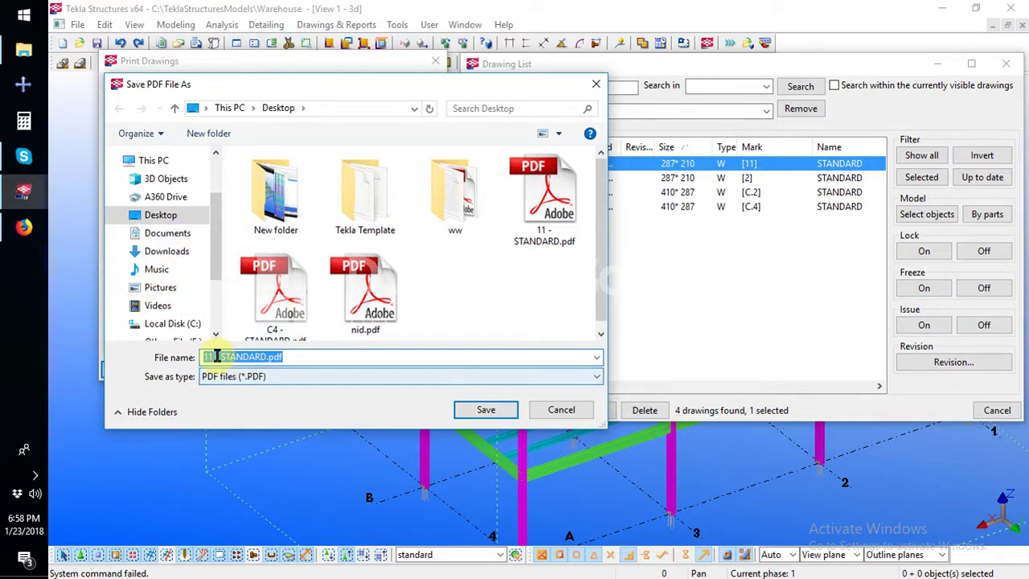
Remove the '11 - ' prefix, add 5s after STANDARD, and save the PDF to the Desktop
left_click_drag(220, 355, 80, 376)
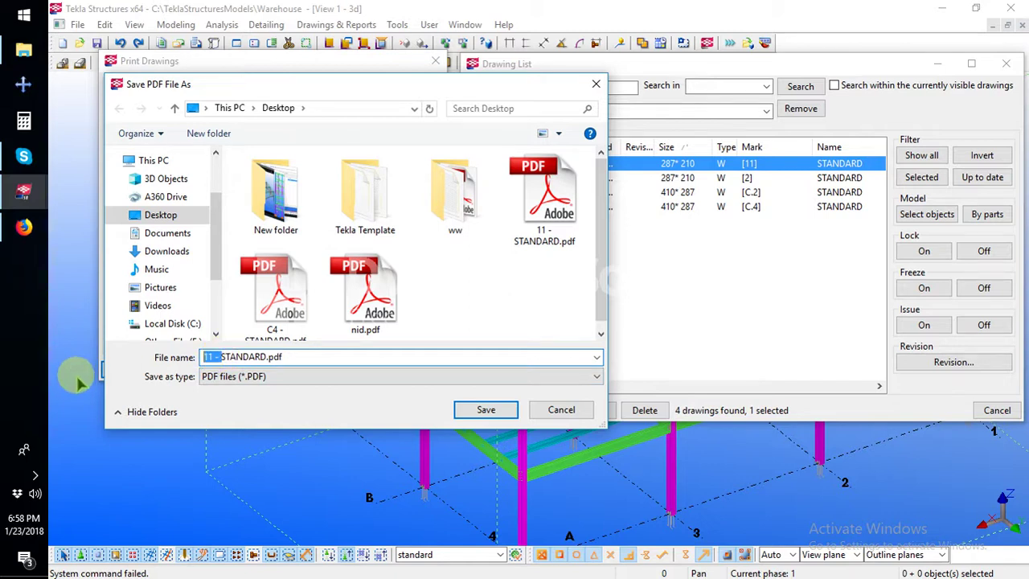
key("BackSpace")
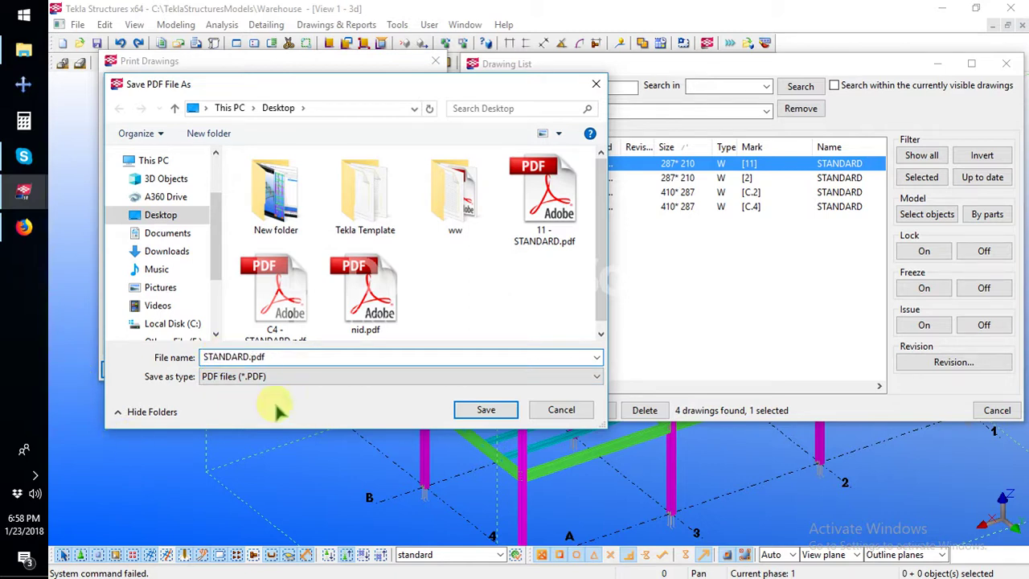
left_click(246, 357)
type("5555555555")
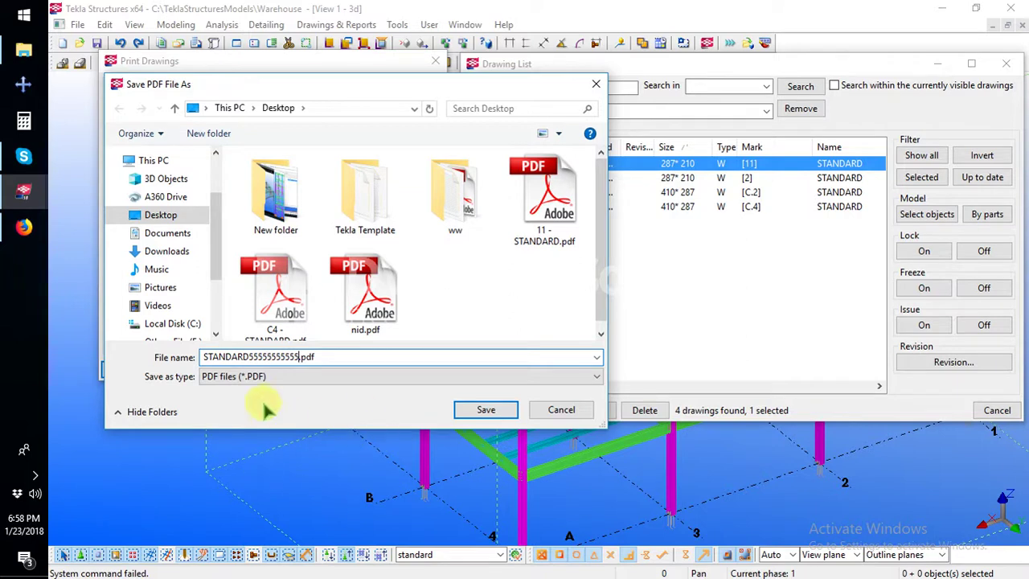
left_click(486, 410)
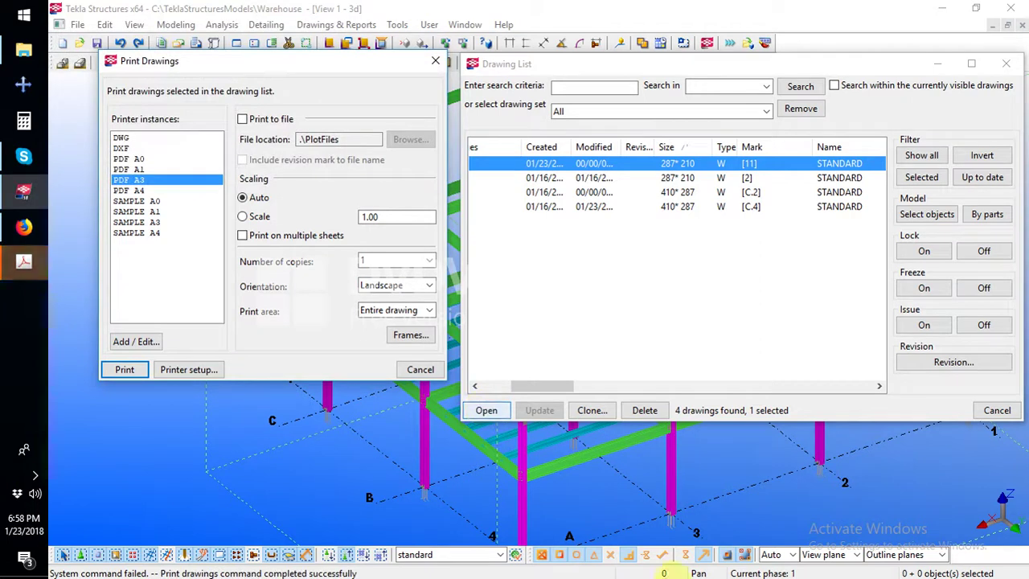
In Acrobat, zoom and pan around the STANDARD PDF to check the 72 angles' dimensions and title block
left_click(18, 273)
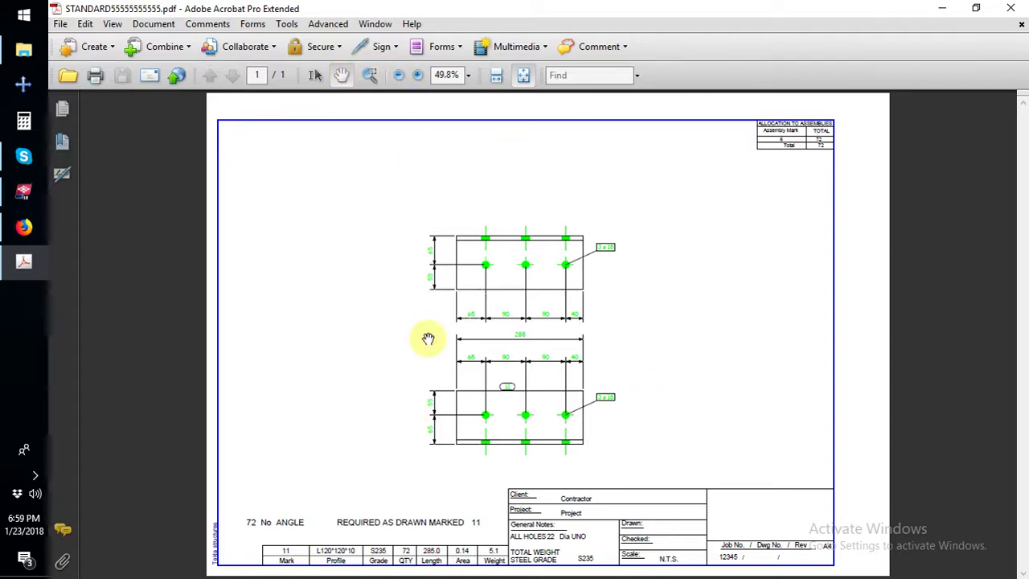
scroll(482, 299, "up", 8, "ctrl")
scroll(494, 302, "down", 5, "ctrl")
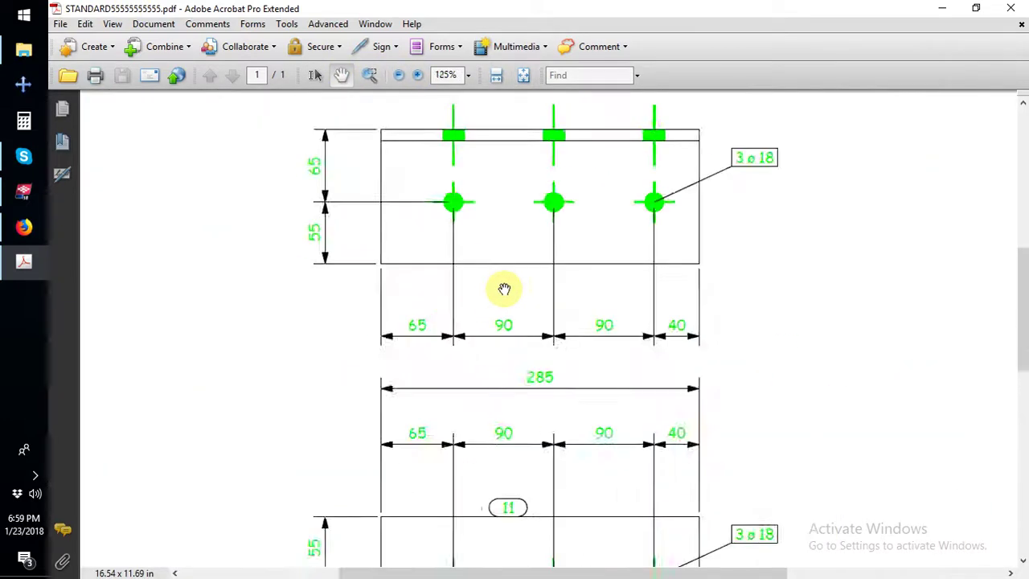
scroll(501, 241, "down", 5)
left_click_drag(694, 311, 269, 133)
scroll(650, 316, "down", 3, "ctrl")
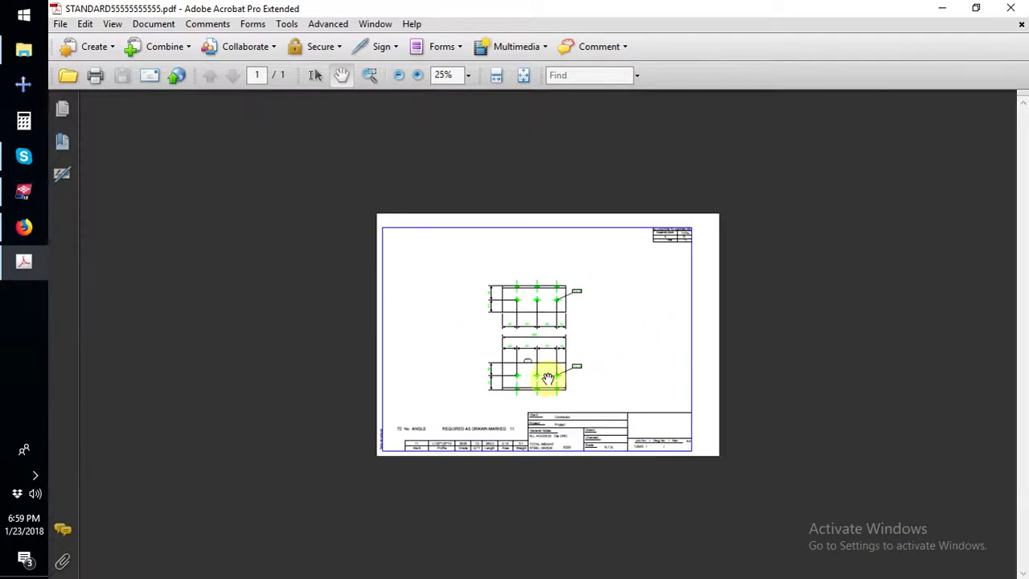
scroll(545, 376, "up", 2, "ctrl")
scroll(547, 377, "down", 2, "ctrl")
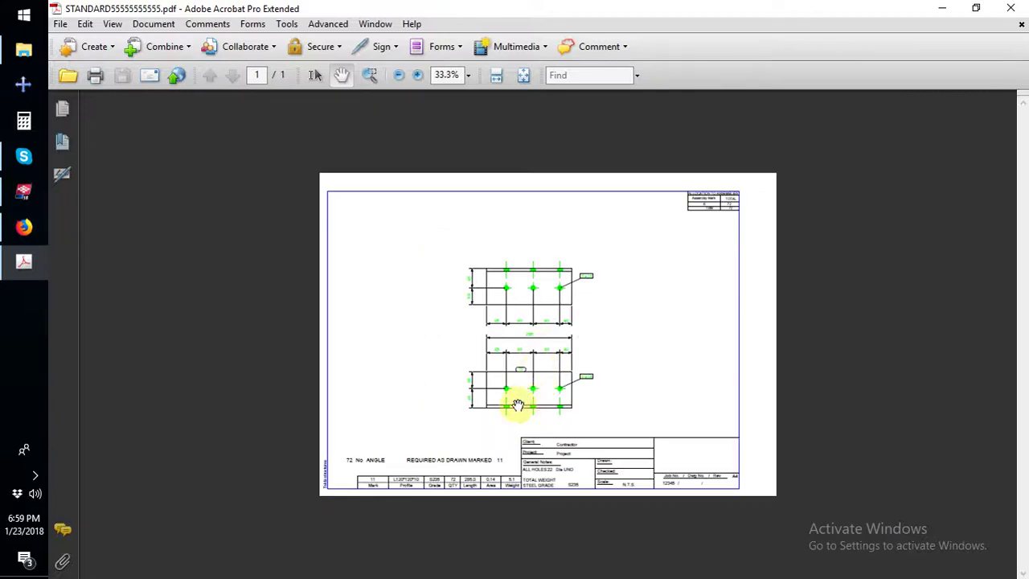
scroll(518, 404, "up", 2, "ctrl")
scroll(518, 404, "down", 2, "ctrl")
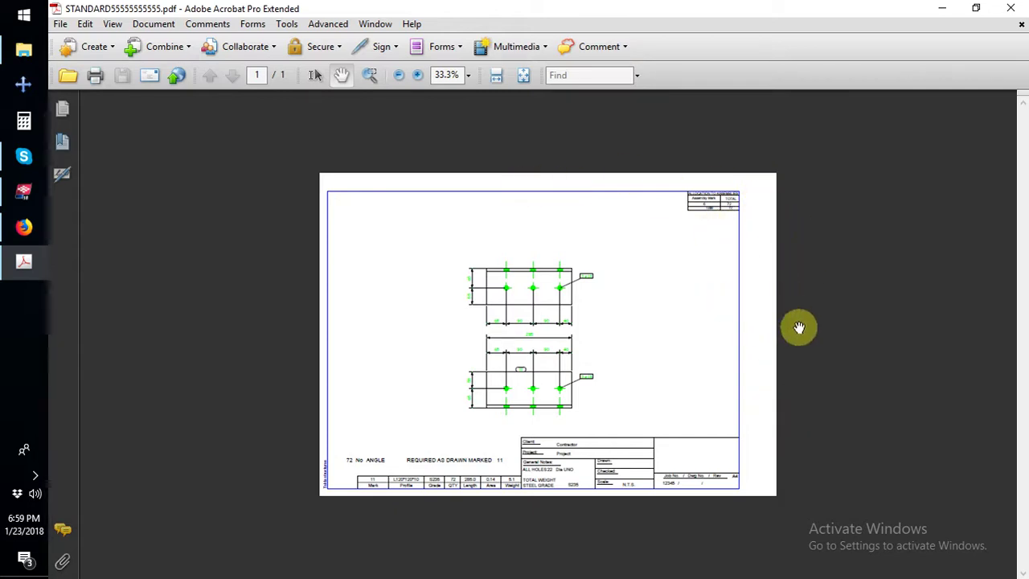
scroll(459, 481, "up", 3, "ctrl")
scroll(480, 338, "down", 3, "ctrl")
scroll(480, 338, "up", 2, "ctrl")
scroll(480, 337, "down", 1, "ctrl")
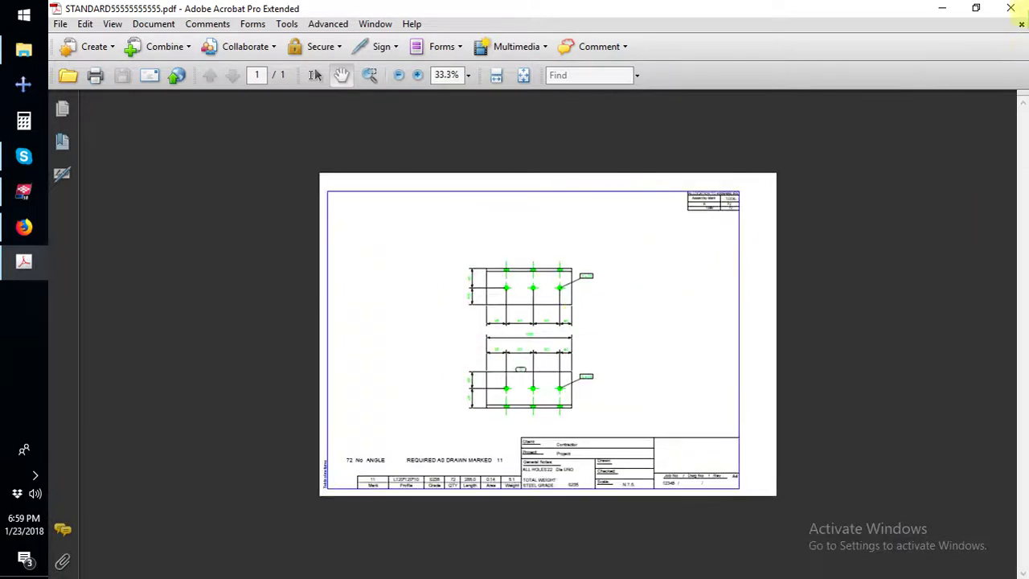
Close Acrobat, cancel out of Printer setup and Frames unchanged, then close the Drawing List and Print Drawings dialogs
left_click(1010, 8)
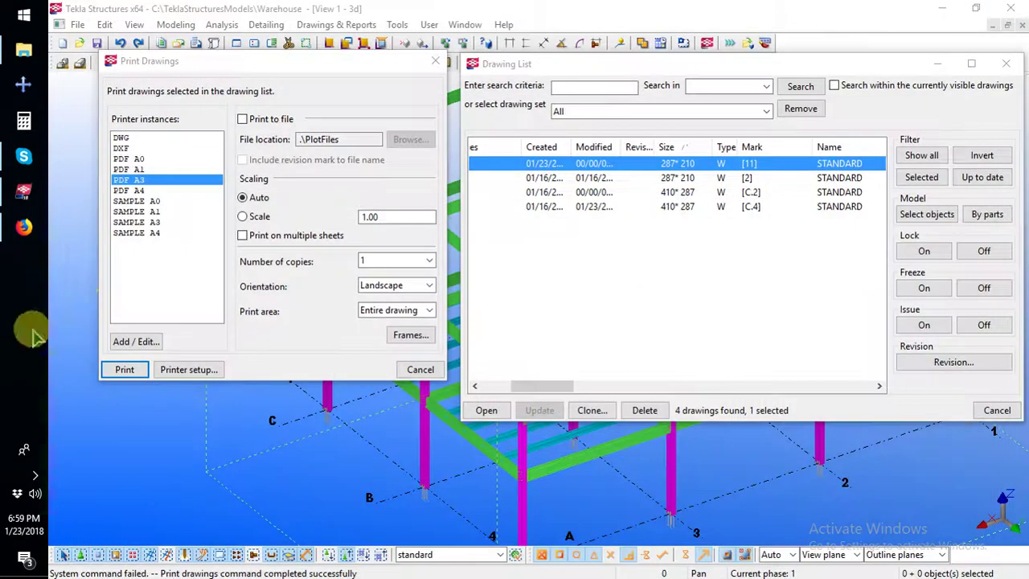
left_click(181, 368)
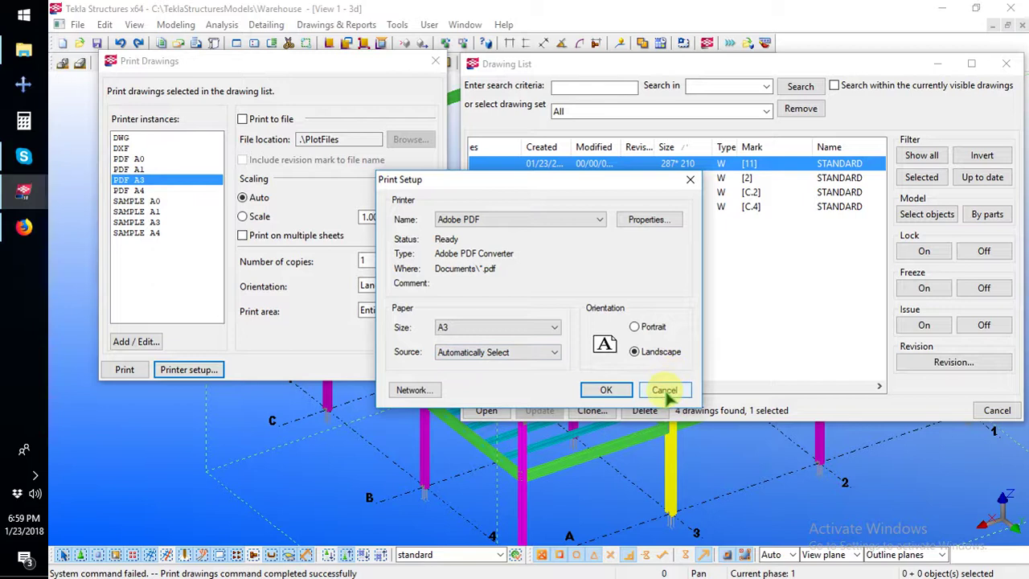
left_click(665, 391)
left_click(410, 334)
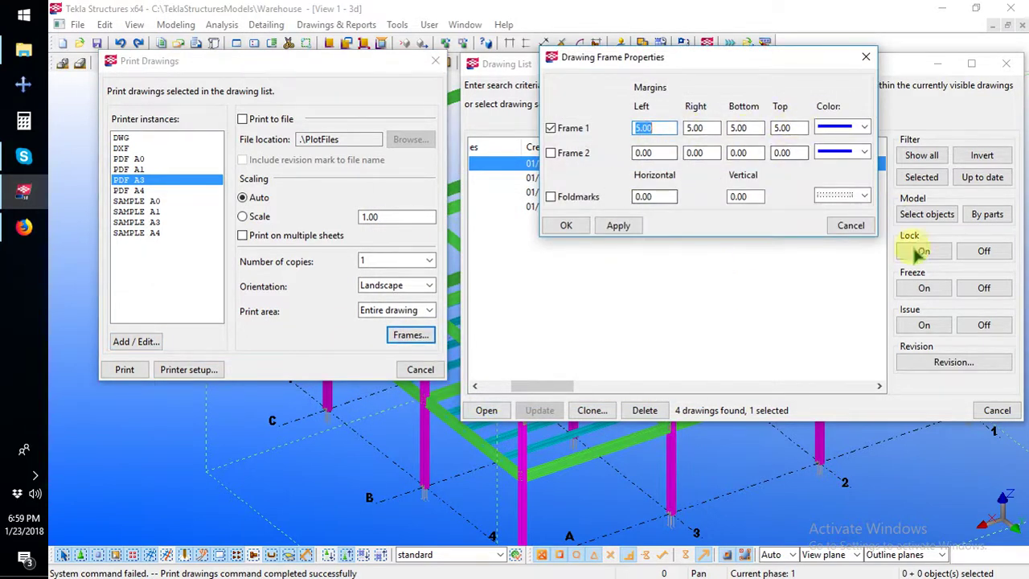
left_click(851, 225)
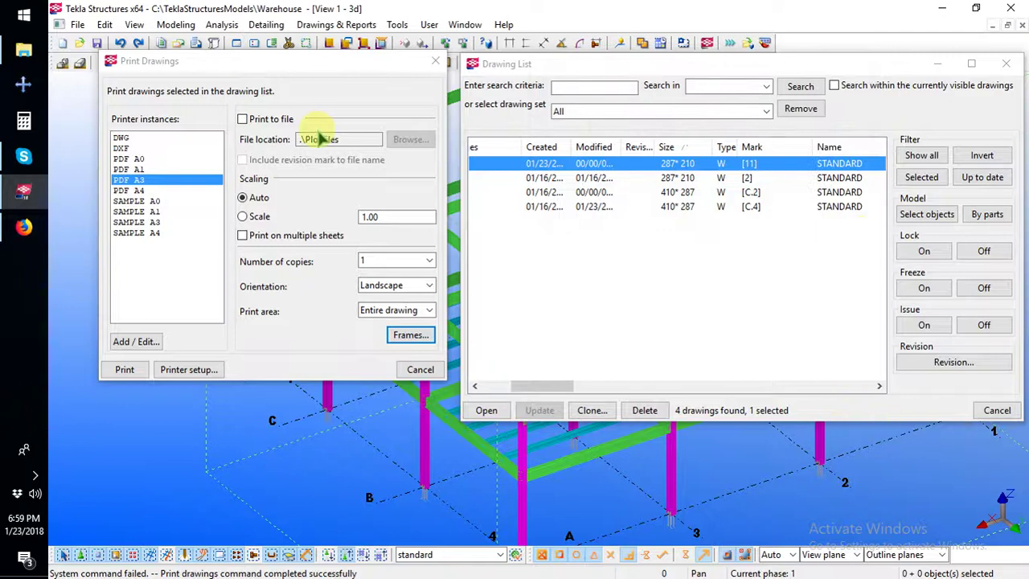
left_click(997, 410)
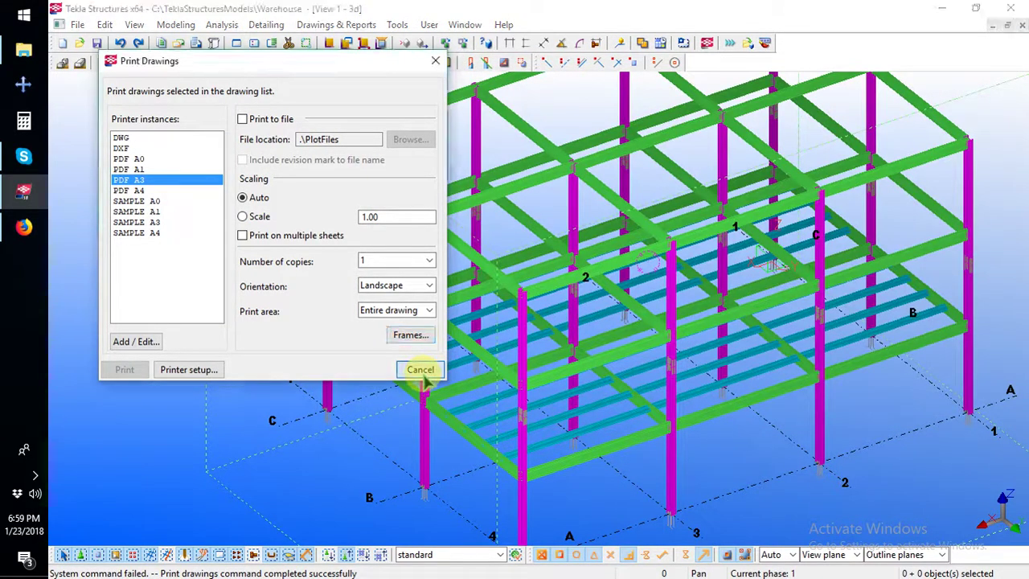
left_click(419, 370)
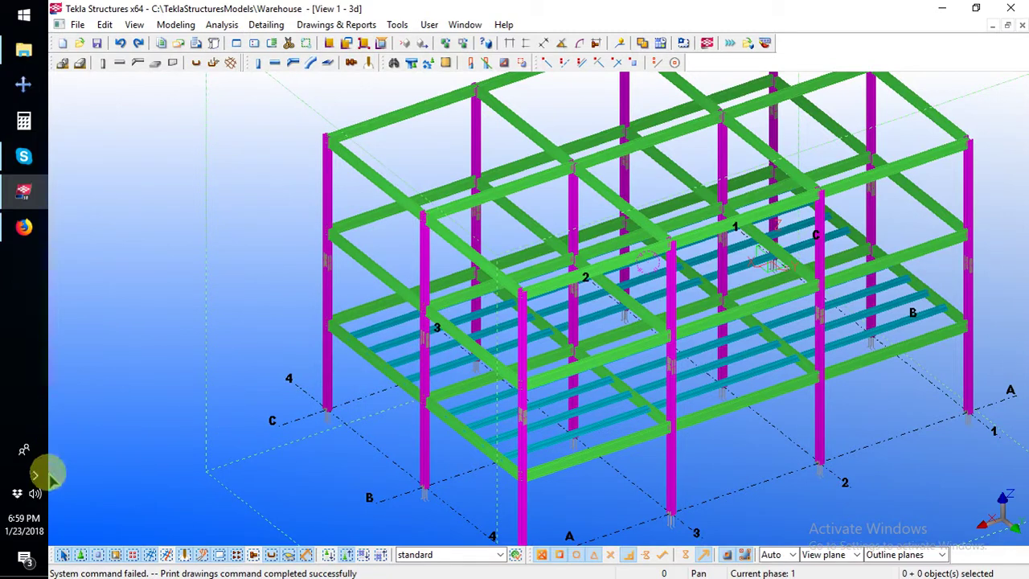